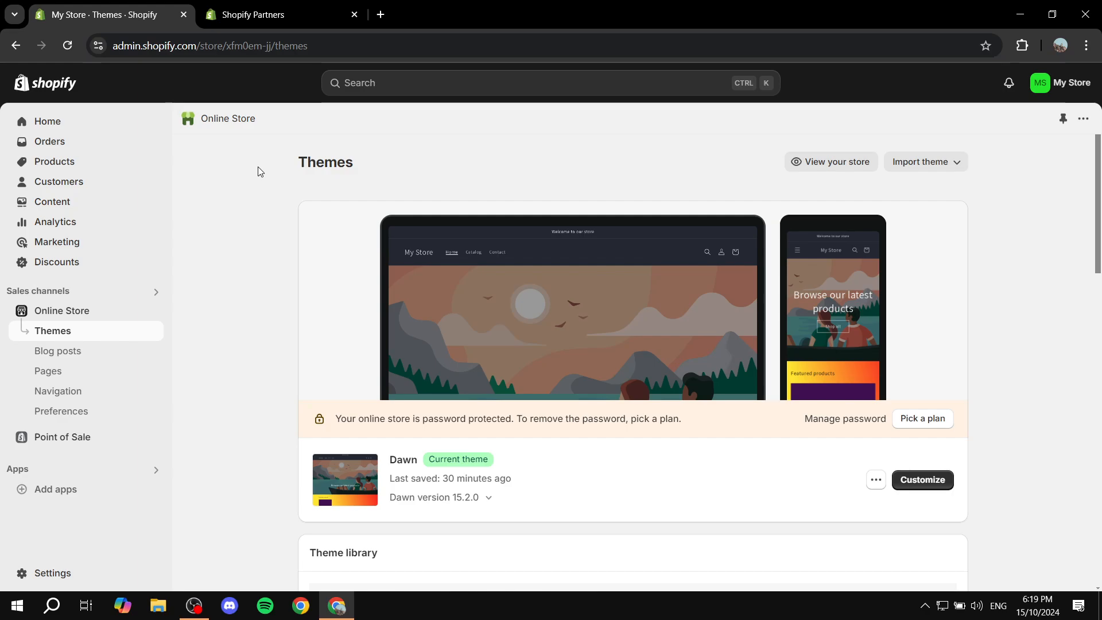
Grab the live storefront's web address from a new tab, then close that tab.
left_click(241, 12)
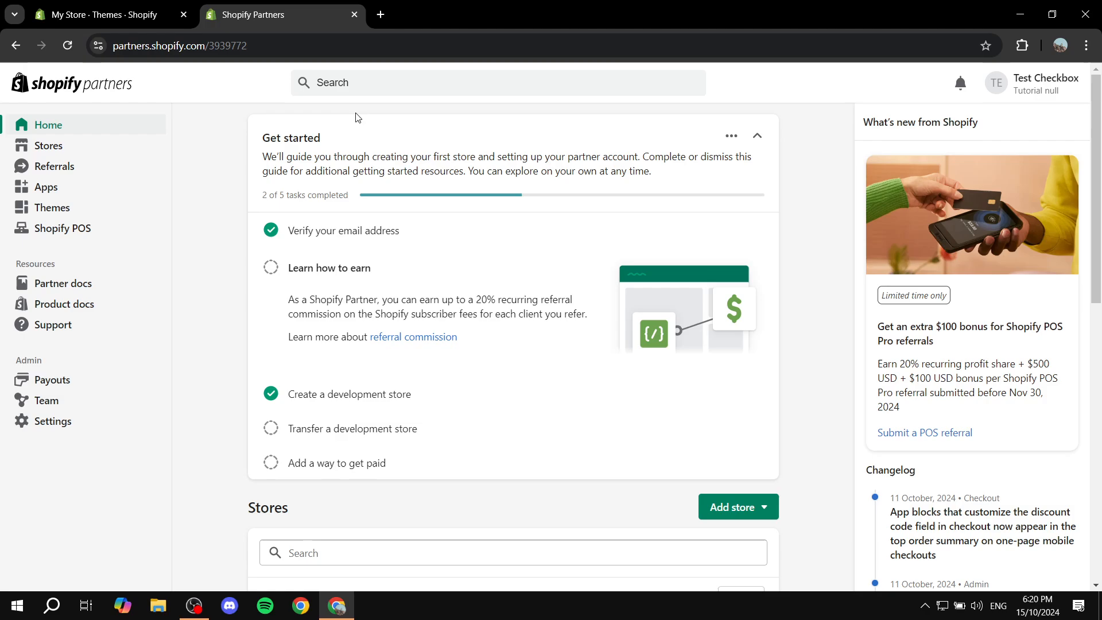
left_click(53, 5)
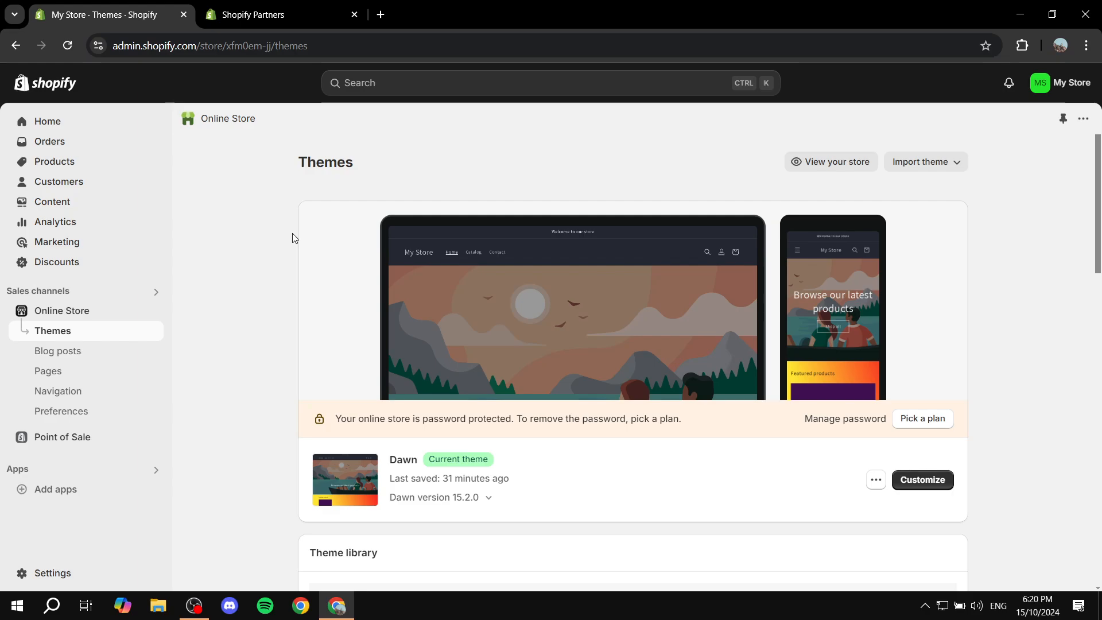
left_click(153, 310)
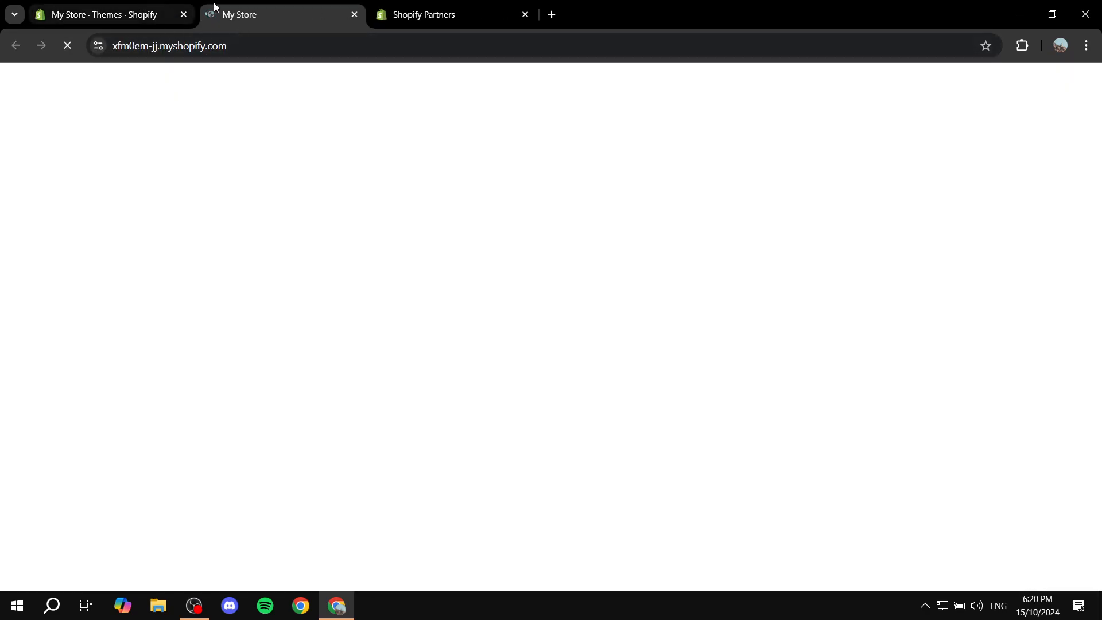
left_click(271, 45)
key("ctrl+c")
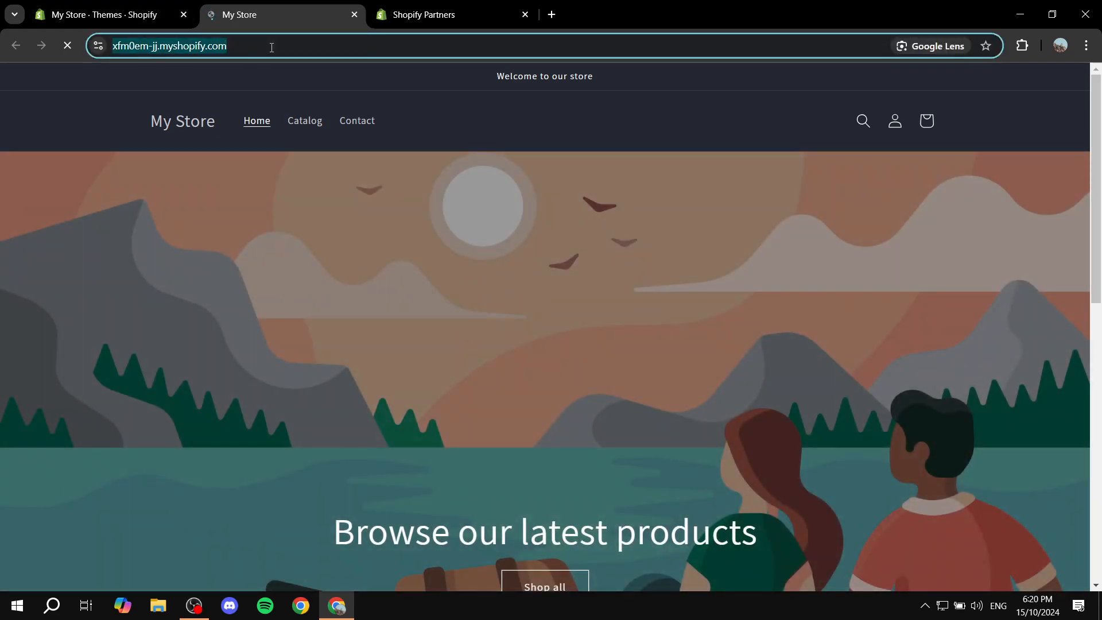
left_click(354, 14)
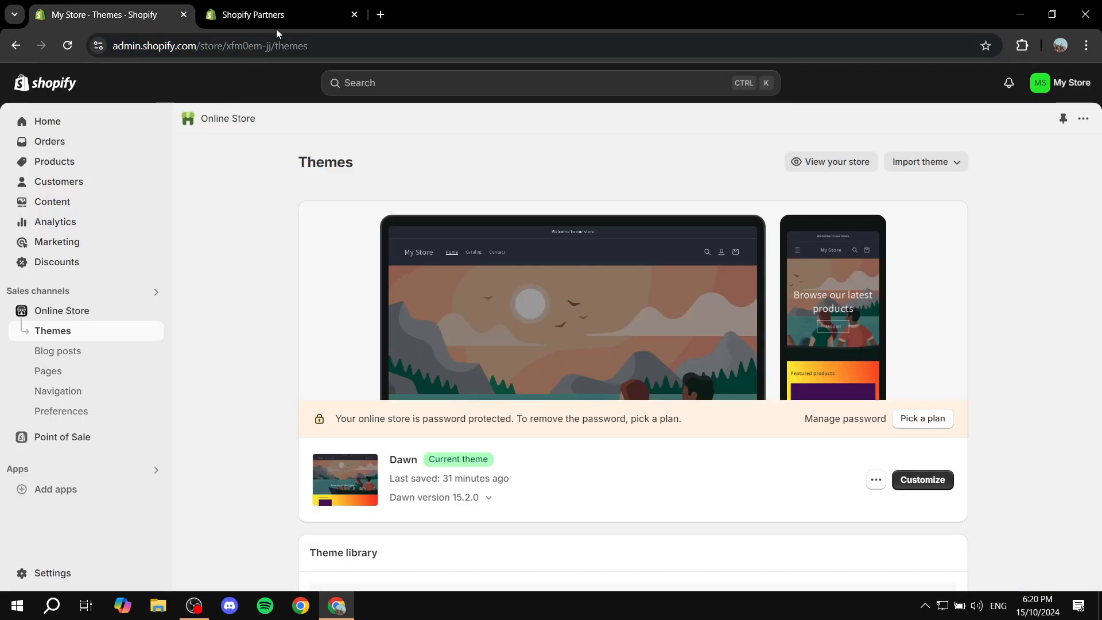
Open the Request access to a store form from the Partners Stores list.
left_click(283, 6)
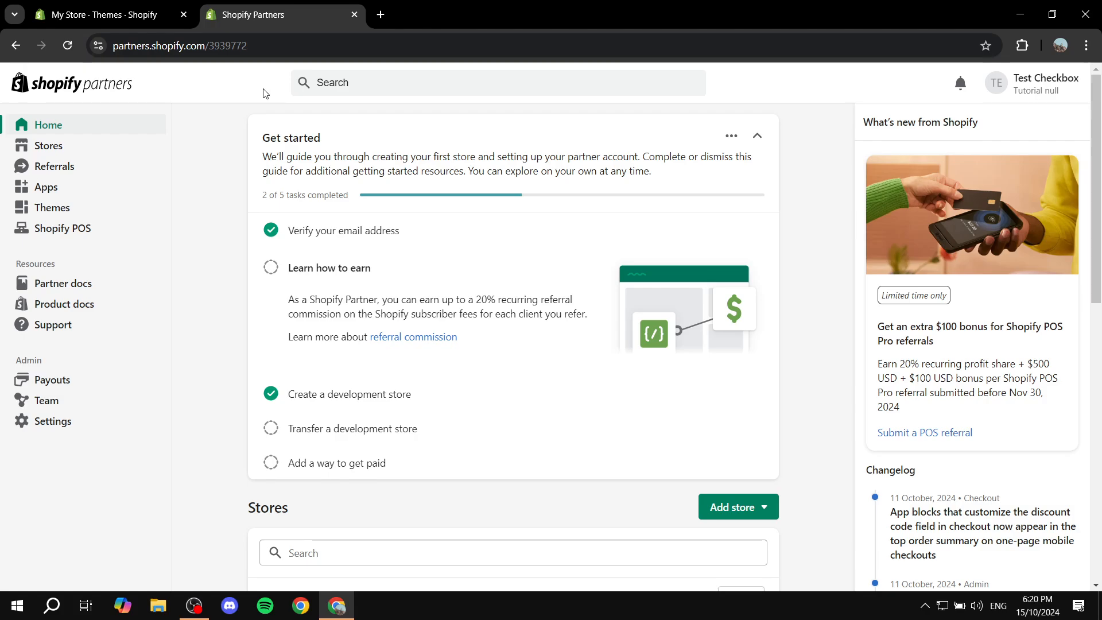
left_click(55, 147)
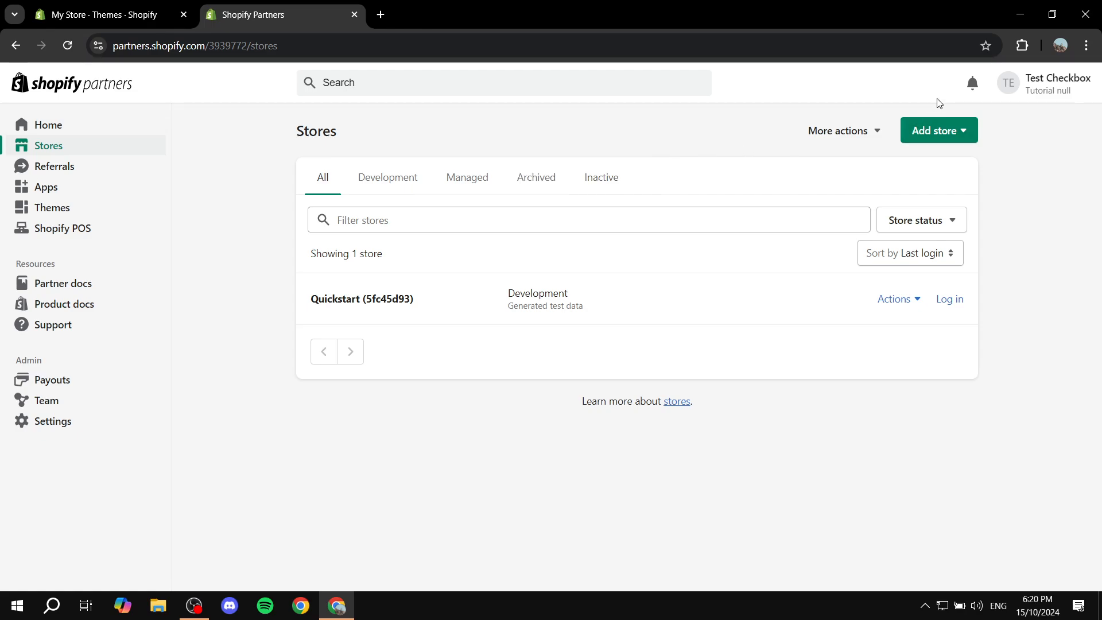
left_click(945, 129)
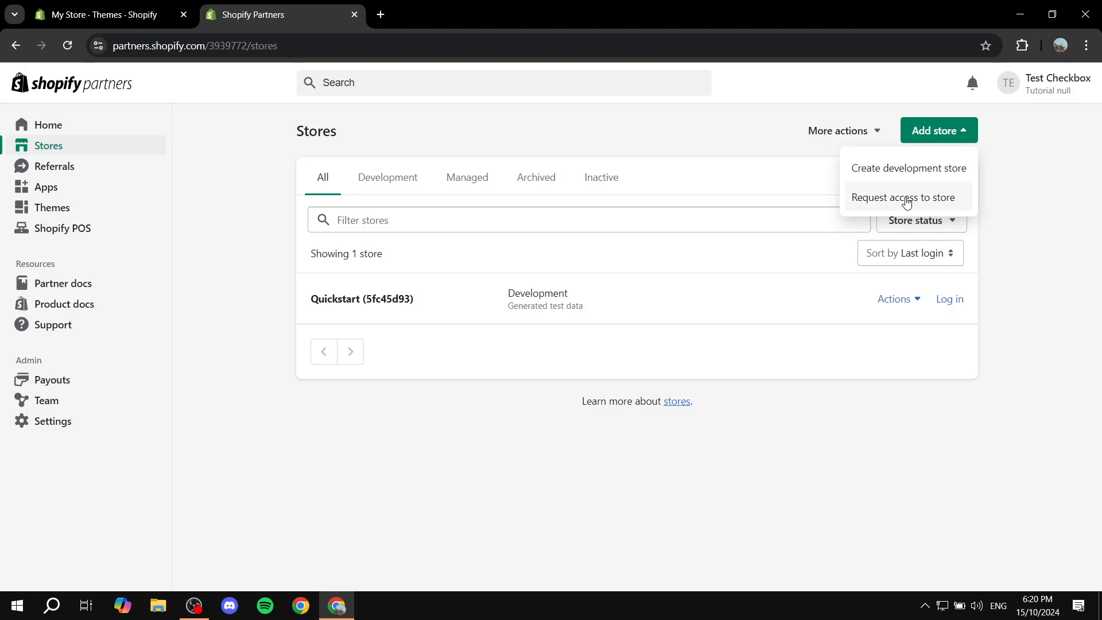
left_click(938, 204)
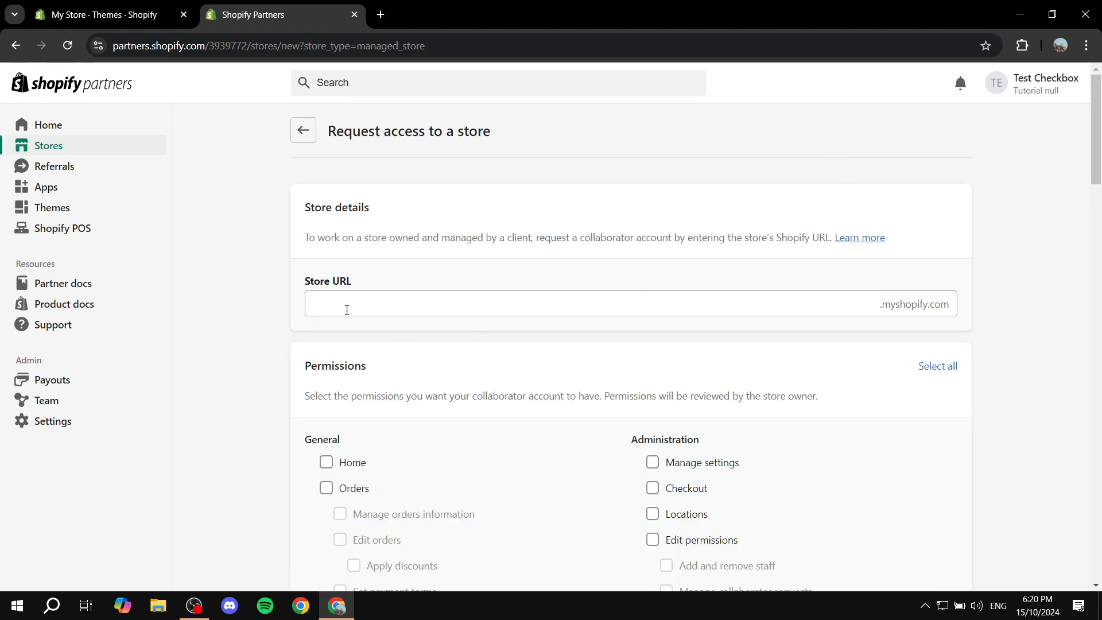
left_click_drag(303, 287, 399, 289)
left_click(399, 289)
left_click(401, 300)
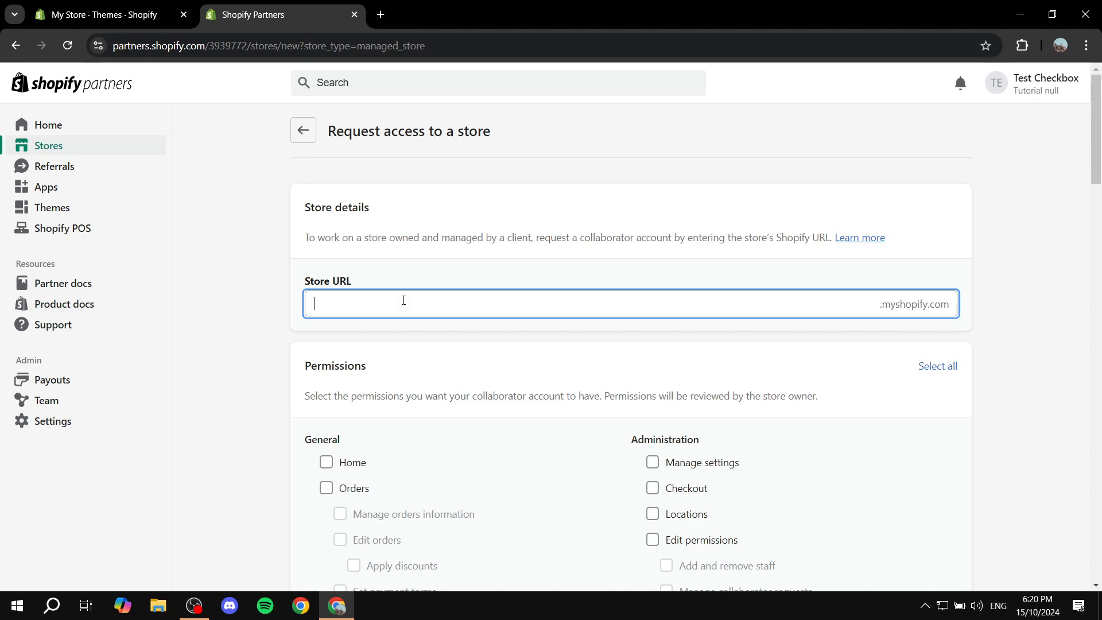
key("ctrl+v")
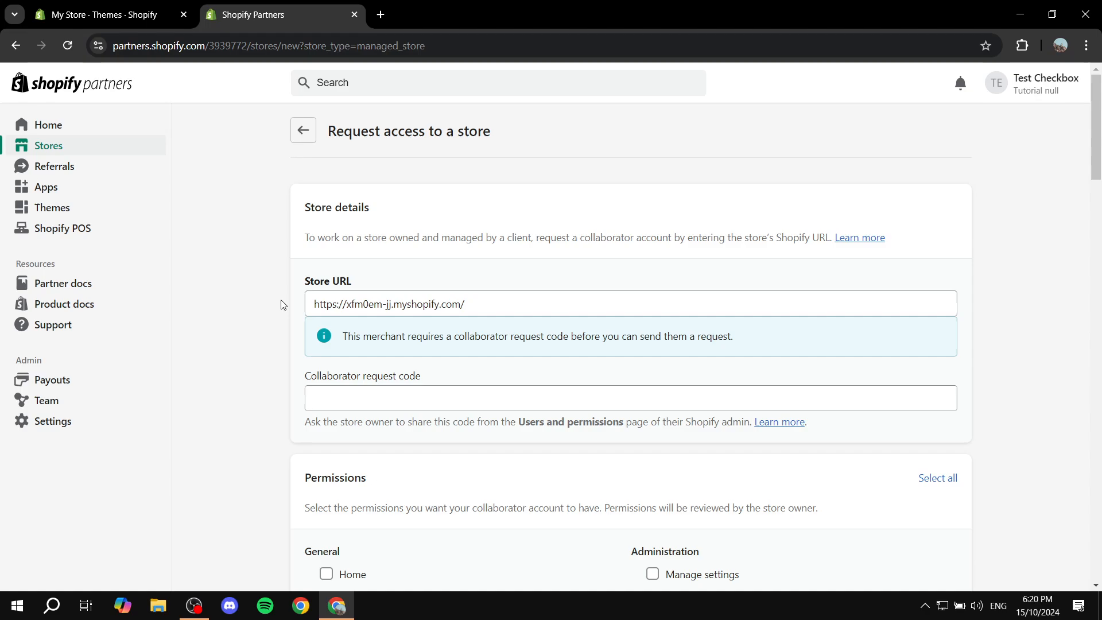
Review the collaborator request code notice, then return to the store admin.
scroll(244, 283, "down", 1)
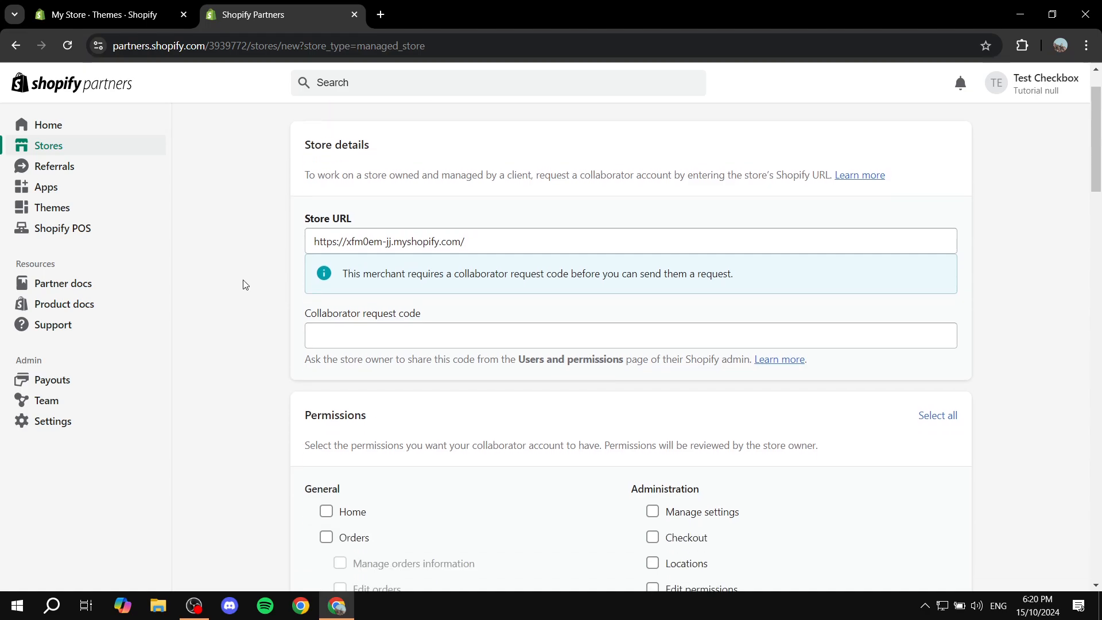
scroll(244, 283, "down", 1)
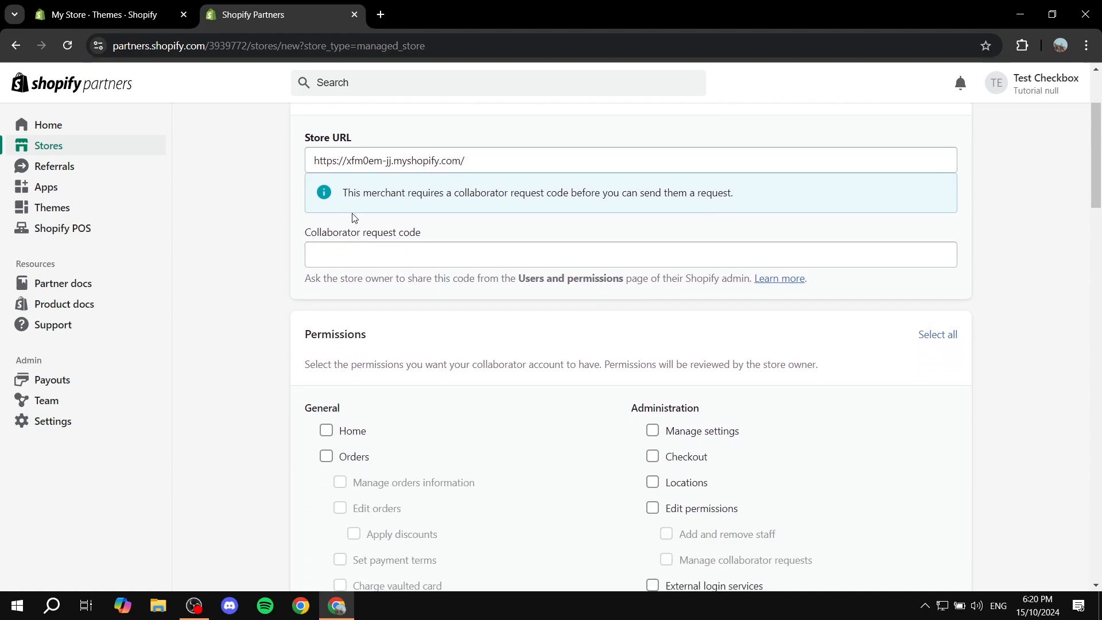
left_click_drag(340, 194, 752, 193)
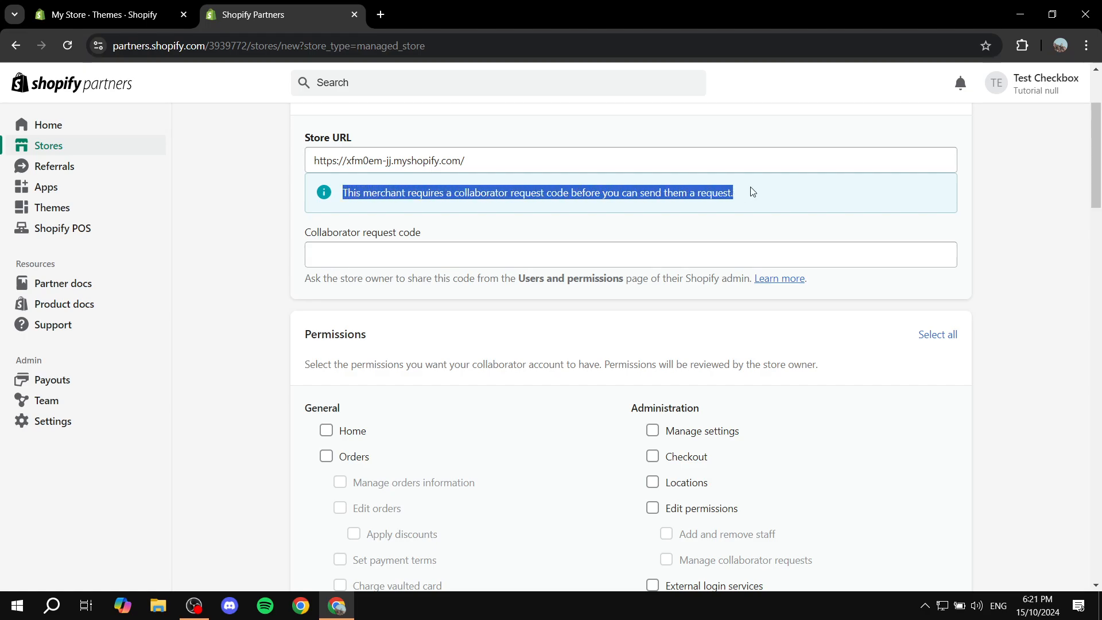
left_click(317, 195)
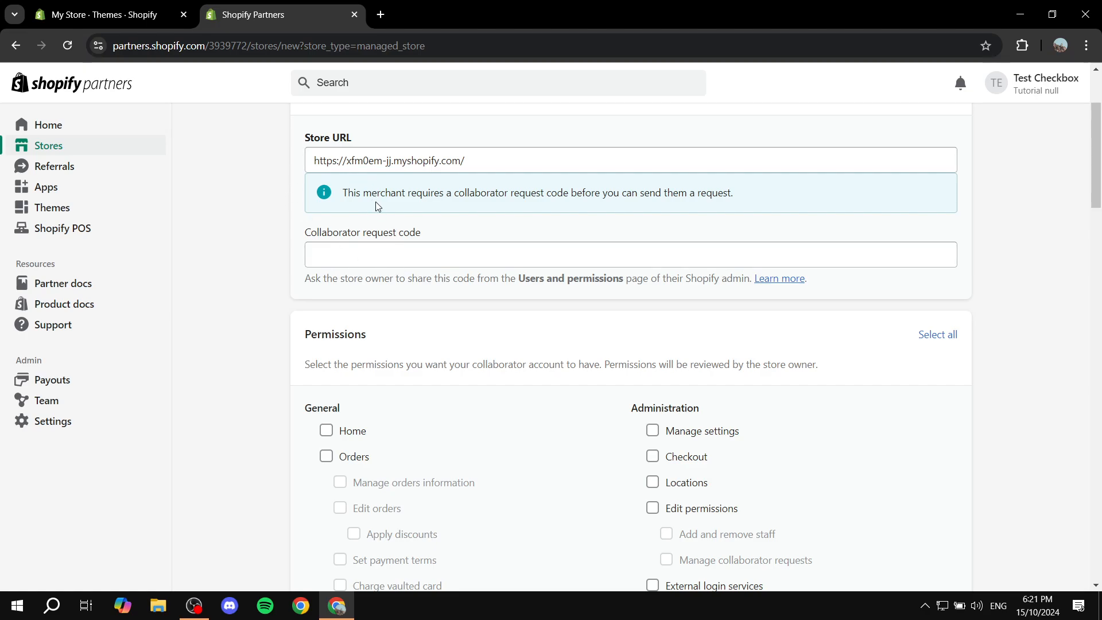
left_click_drag(368, 237, 436, 234)
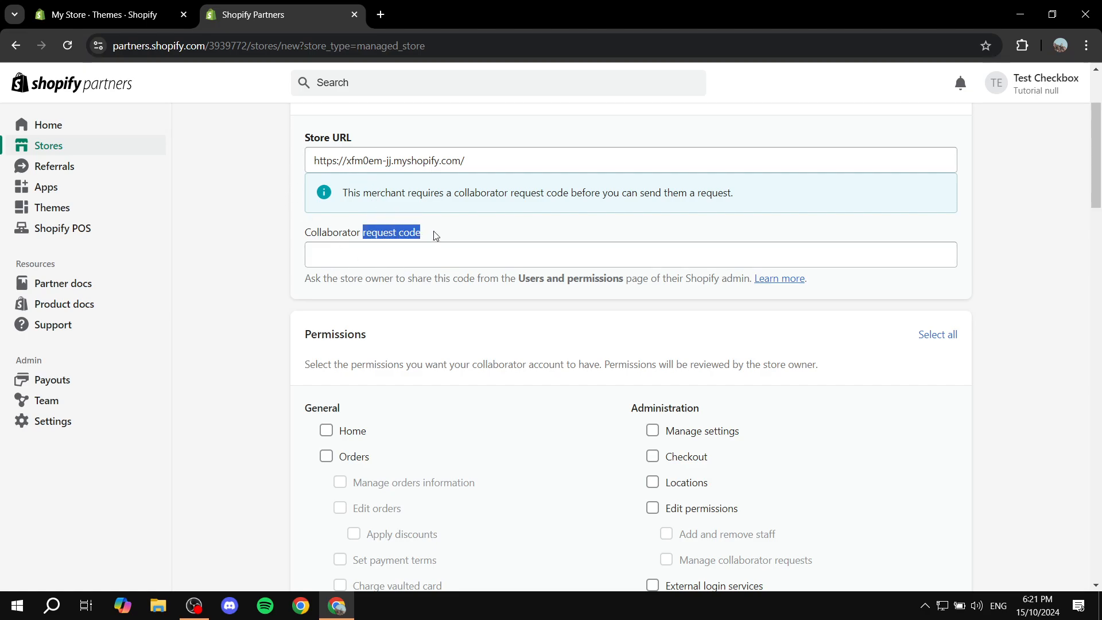
left_click(436, 235)
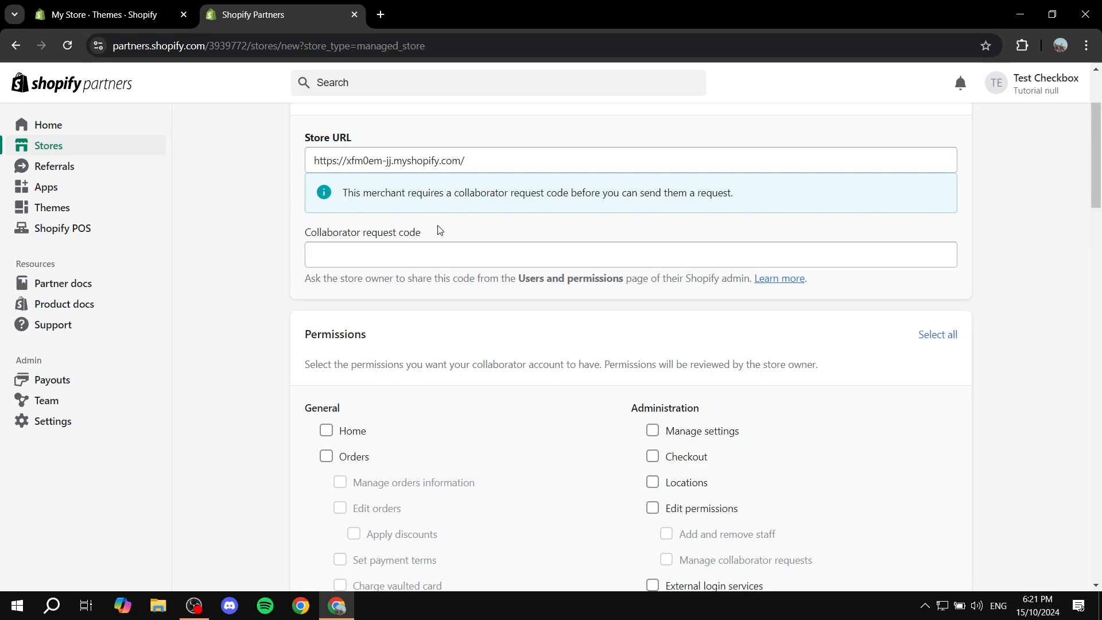
key("ctrl+shift+Tab")
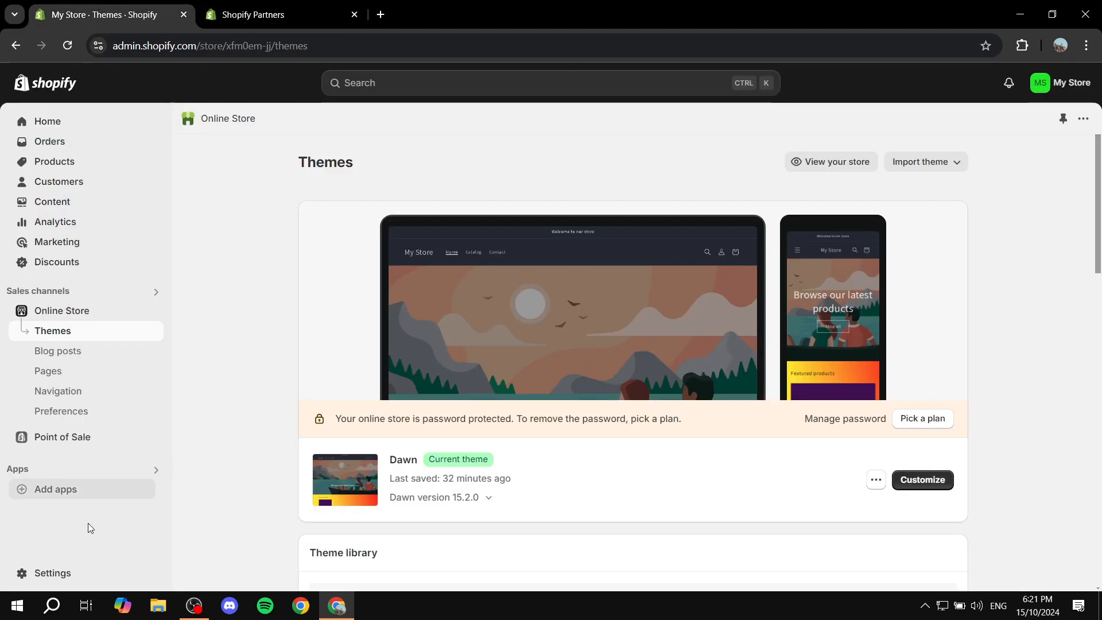
Copy the collaborator request code from Settings > Users and permissions into the Partners form's code field.
left_click(52, 574)
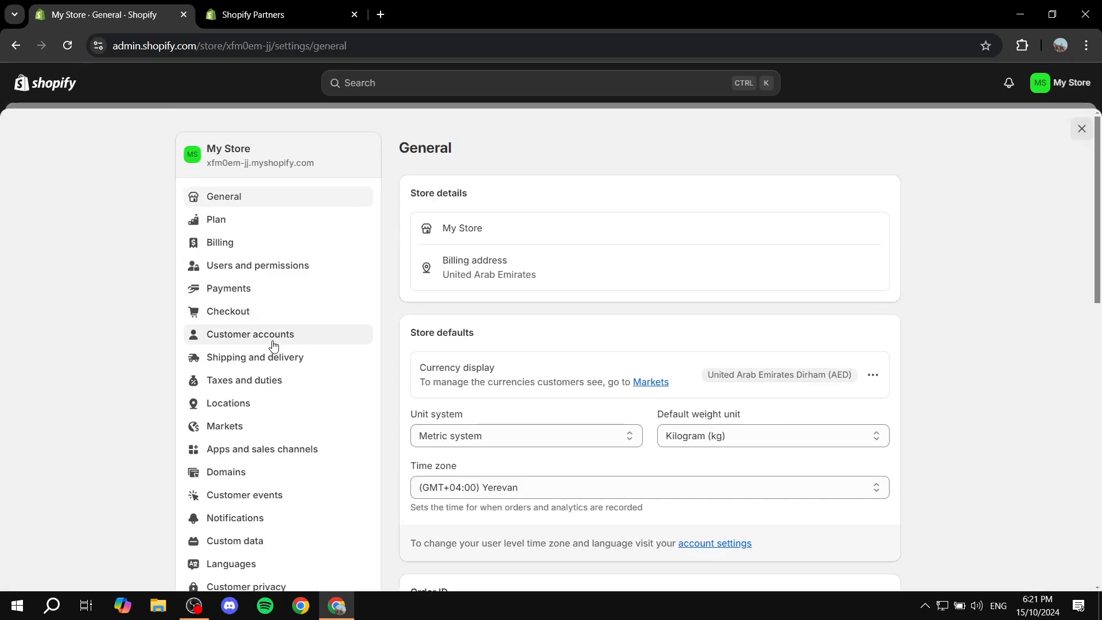
left_click(282, 267)
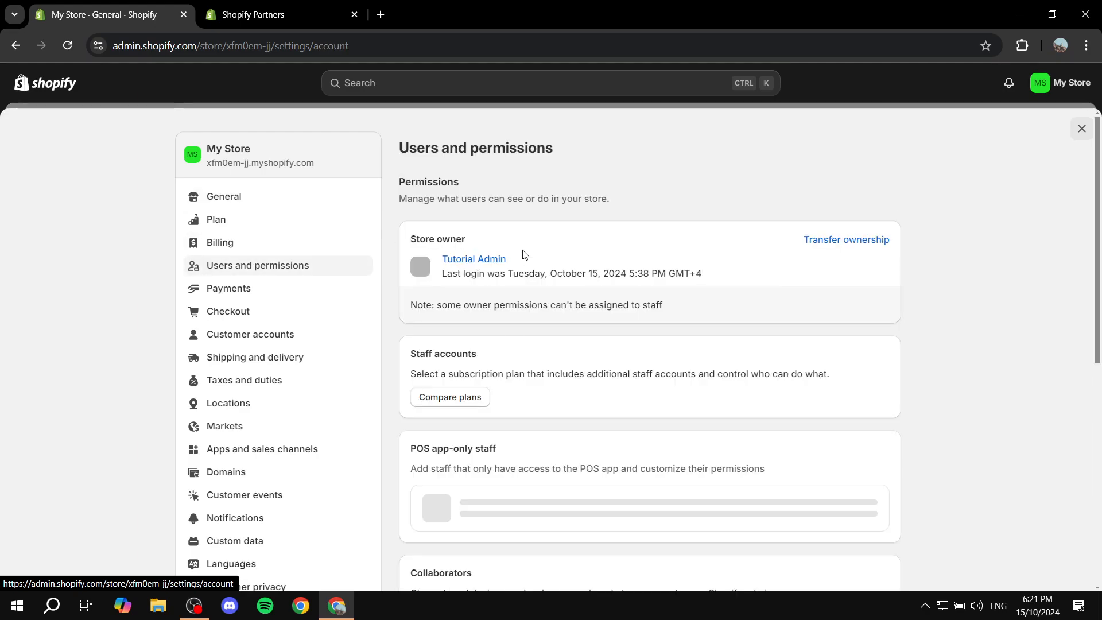
scroll(637, 256, "down", 7)
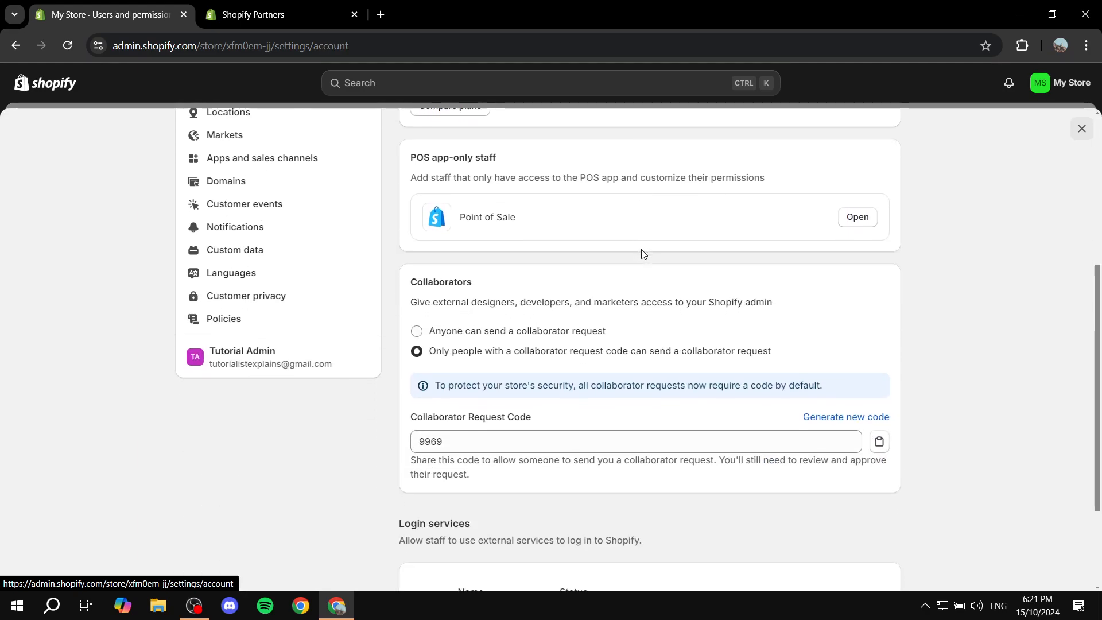
left_click_drag(412, 138, 536, 141)
left_click(537, 142)
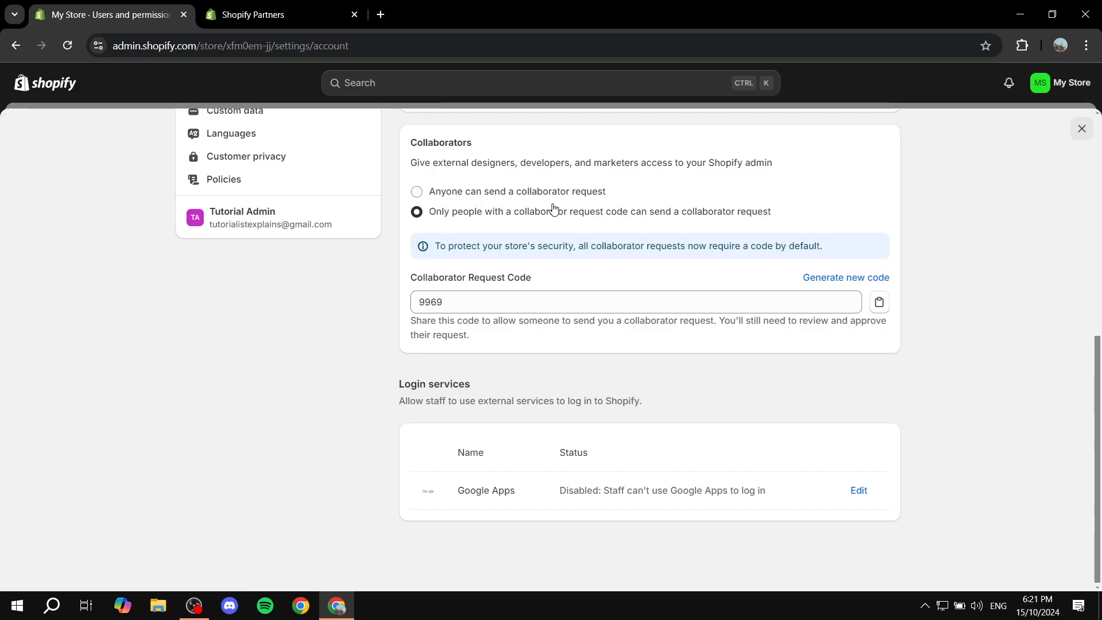
left_click(465, 304)
key("ctrl+c")
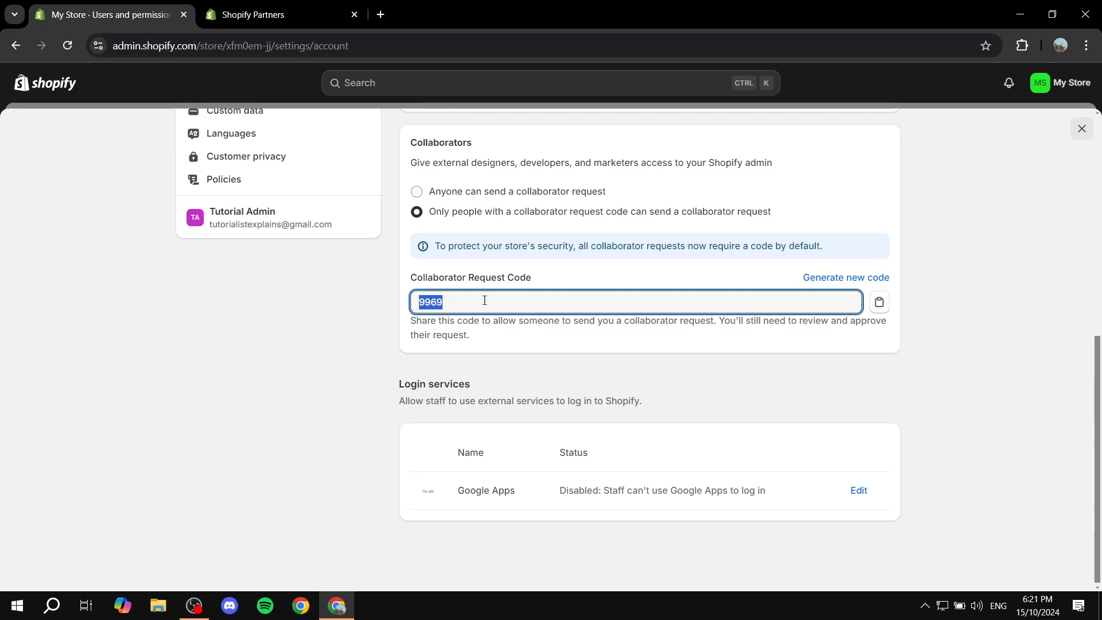
left_click(297, 6)
left_click(592, 263)
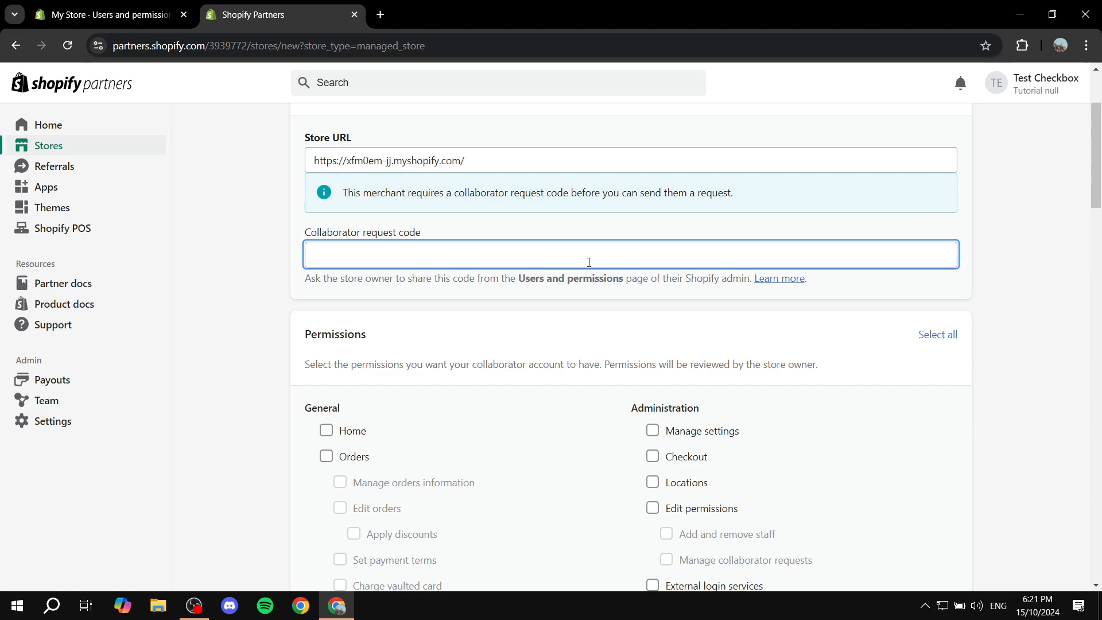
Paste the collaborator request code and check it alongside the Store URL entry.
key("ctrl+v")
left_click(283, 250)
scroll(284, 247, "down", 3)
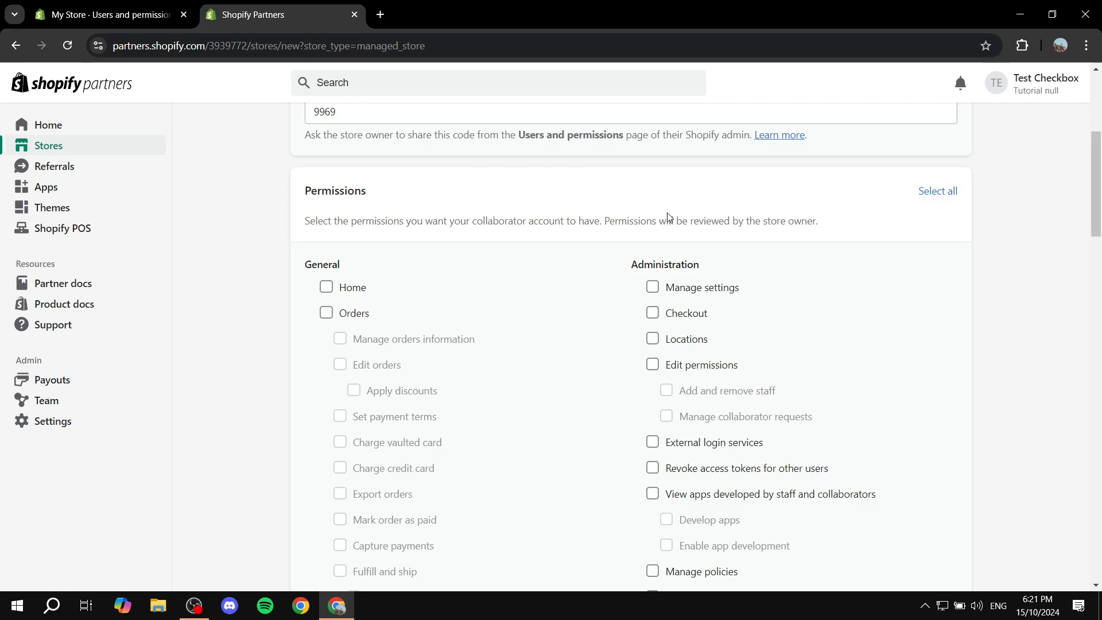
scroll(219, 152, "up", 3)
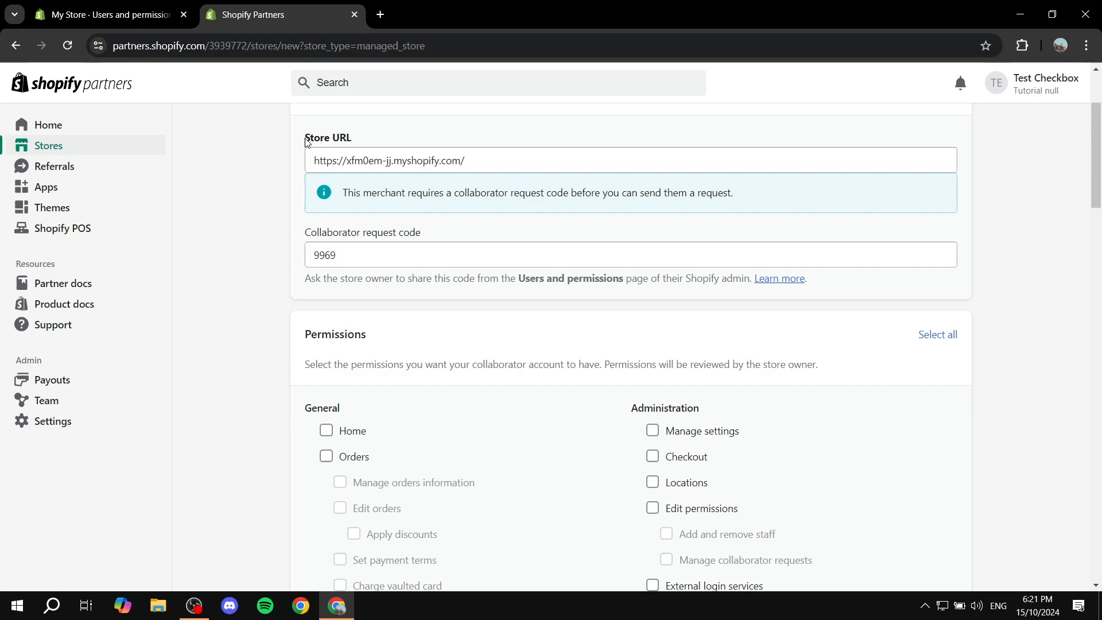
left_click_drag(299, 140, 373, 137)
left_click(373, 136)
left_click_drag(303, 238, 447, 239)
left_click(446, 231)
left_click_drag(311, 257, 385, 254)
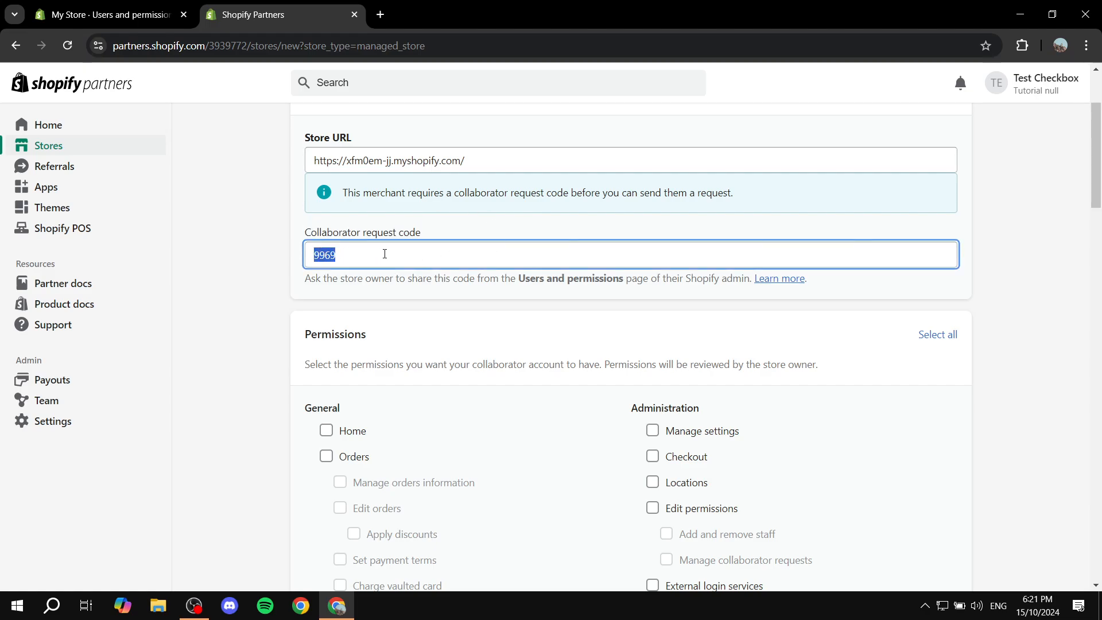
Toggle collaborator requests to 'Anyone' and back to 'Only people with a collaborator request code'.
left_click(163, 18)
scroll(539, 302, "up", 1)
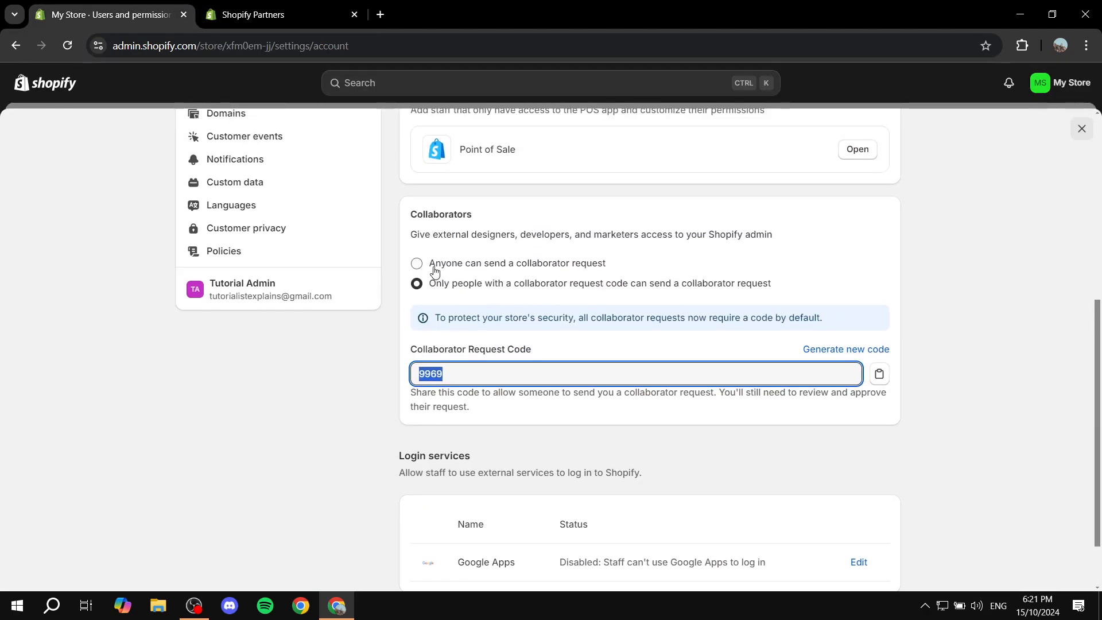
left_click(595, 267)
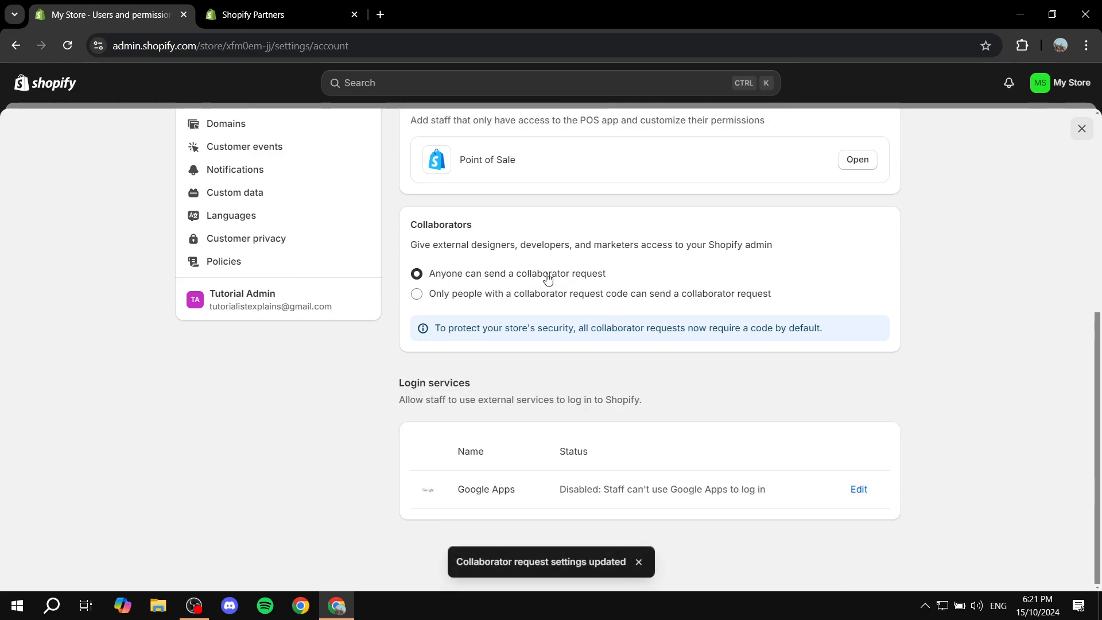
left_click(556, 297)
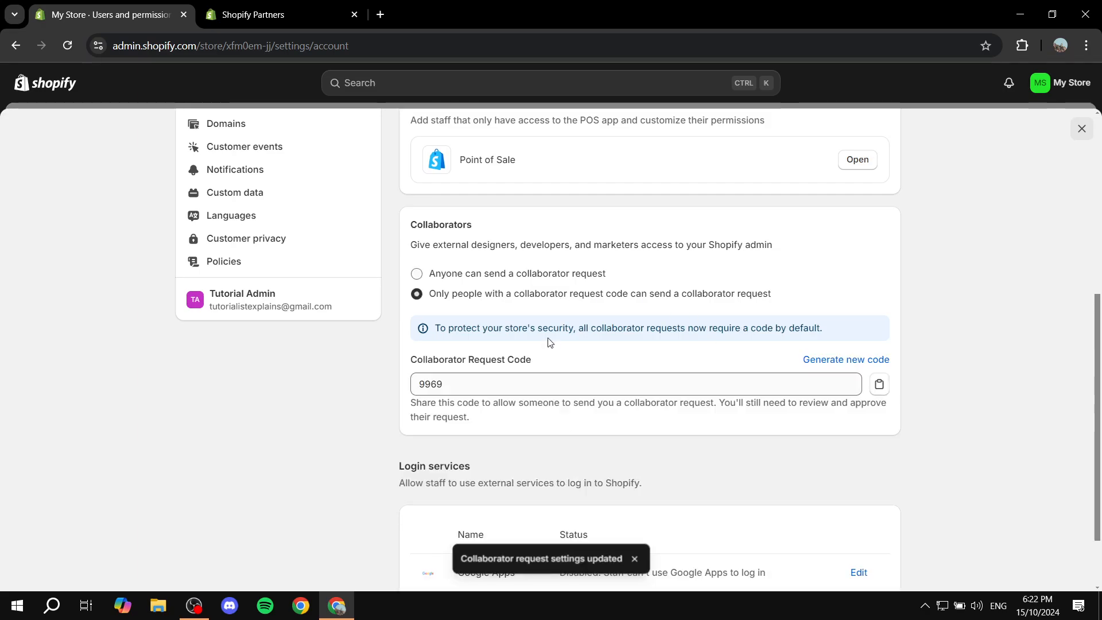
left_click_drag(480, 391, 362, 386)
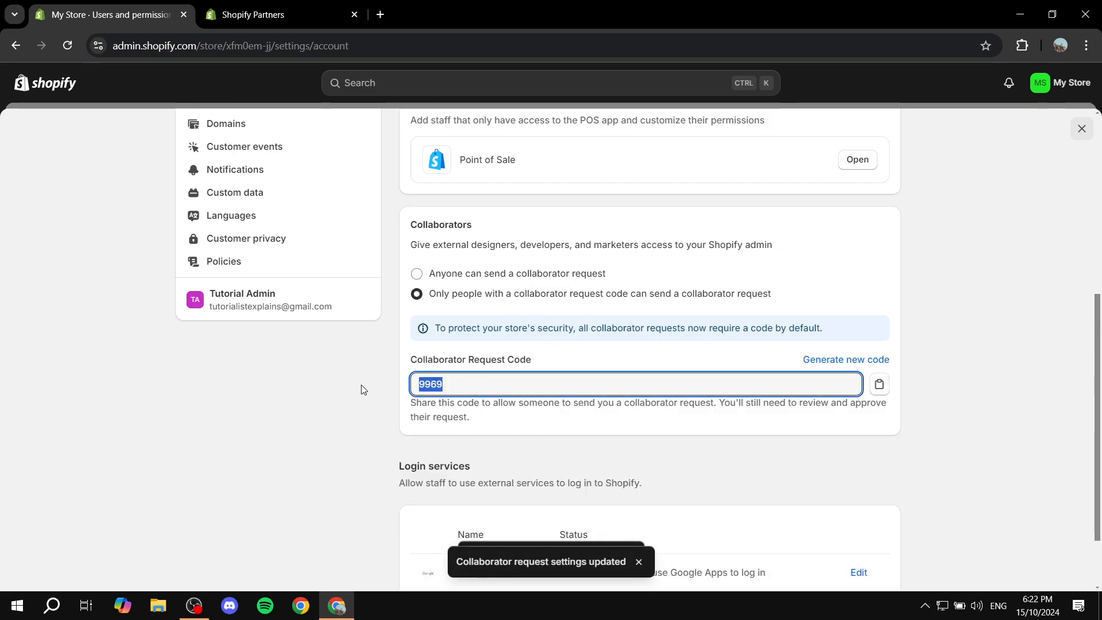
left_click(247, 14)
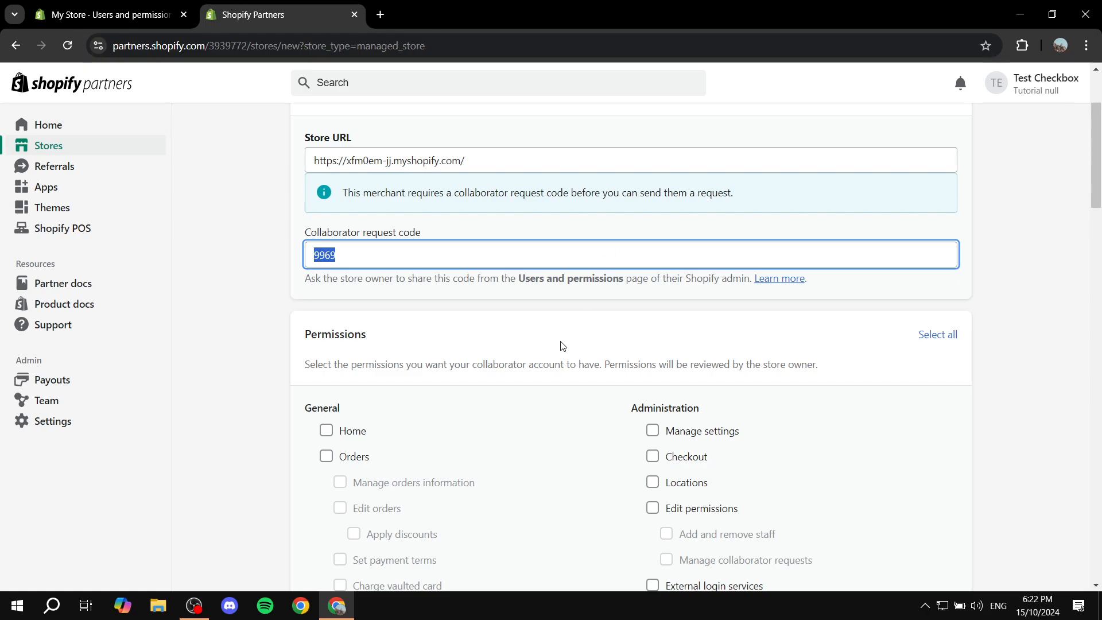
left_click(368, 312)
scroll(318, 248, "down", 1)
left_click_drag(304, 263, 396, 268)
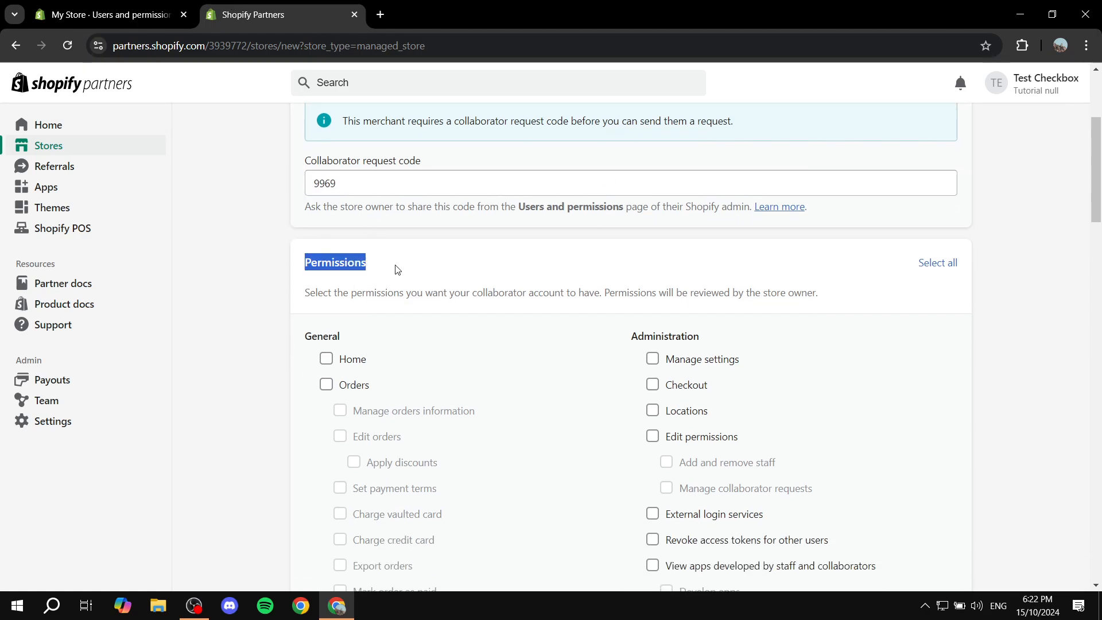
left_click(411, 270)
scroll(435, 270, "down", 1)
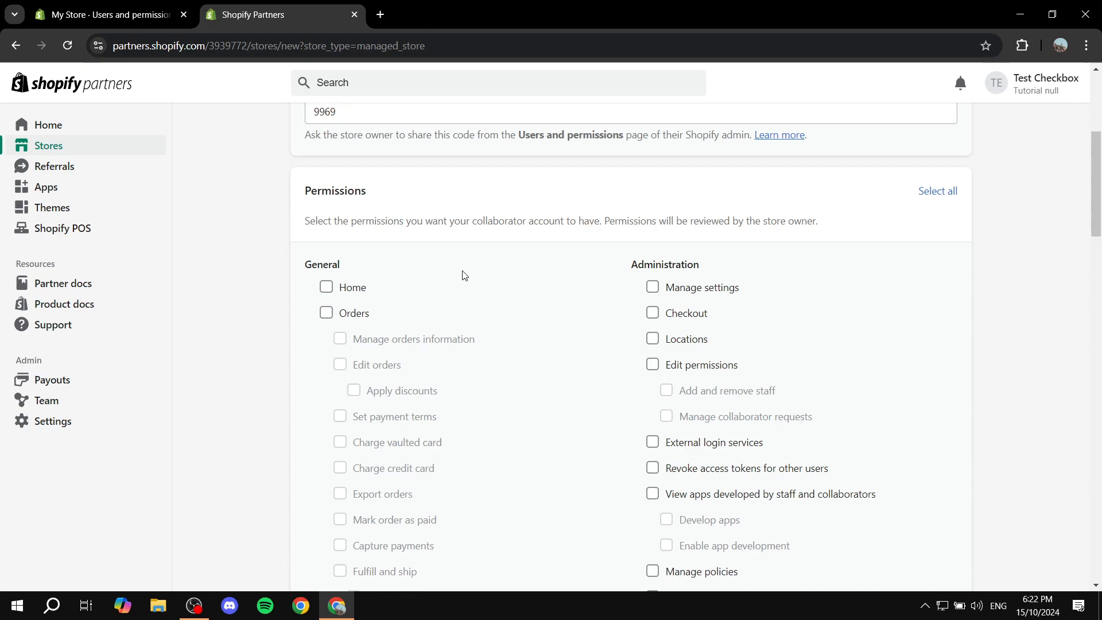
scroll(465, 275, "down", 1)
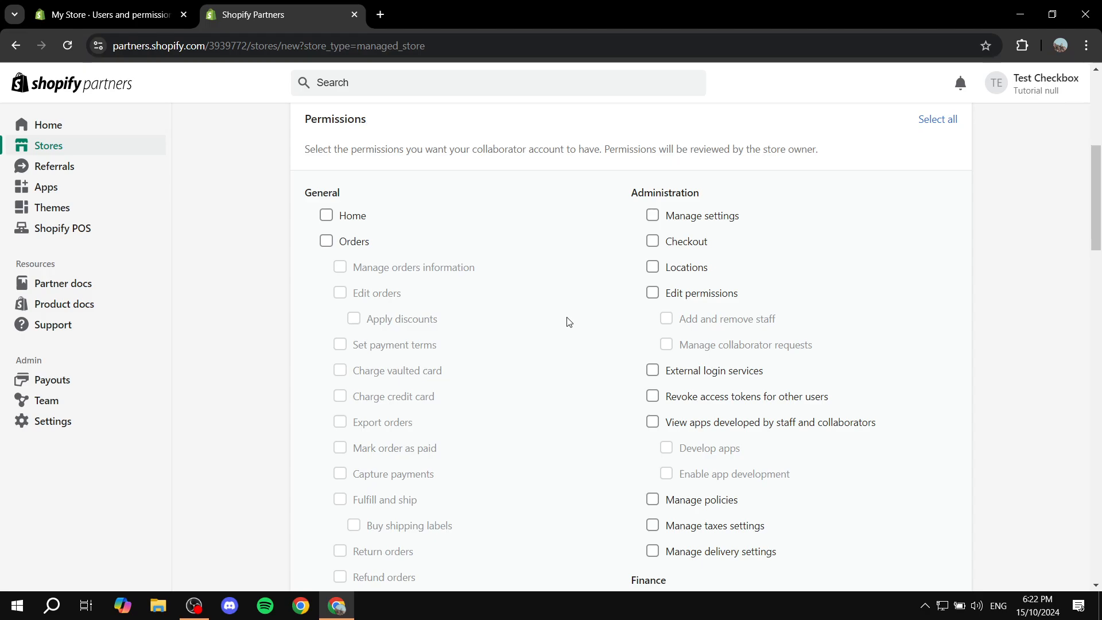
scroll(569, 322, "down", 3)
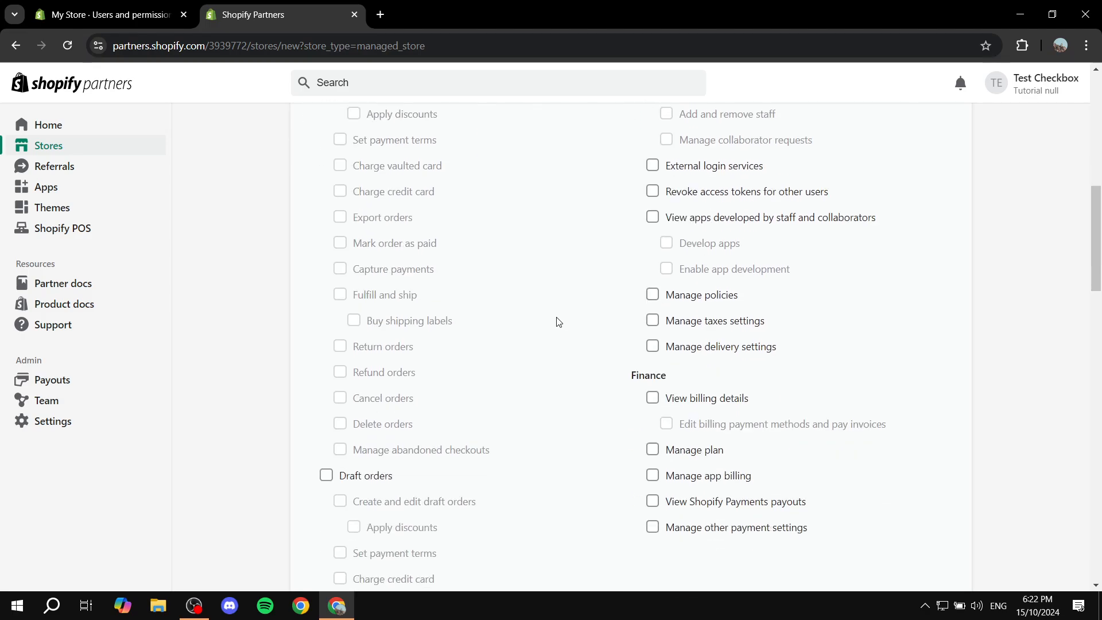
scroll(548, 339, "up", 6)
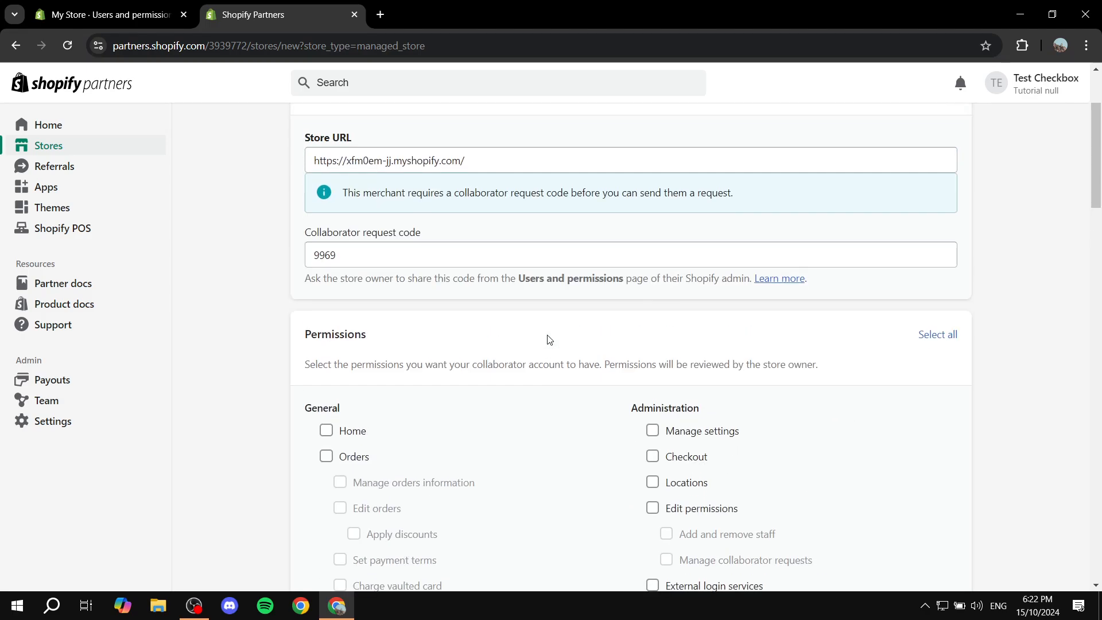
scroll(402, 339, "down", 2)
Tick and then untick the Orders permission.
left_click(327, 313)
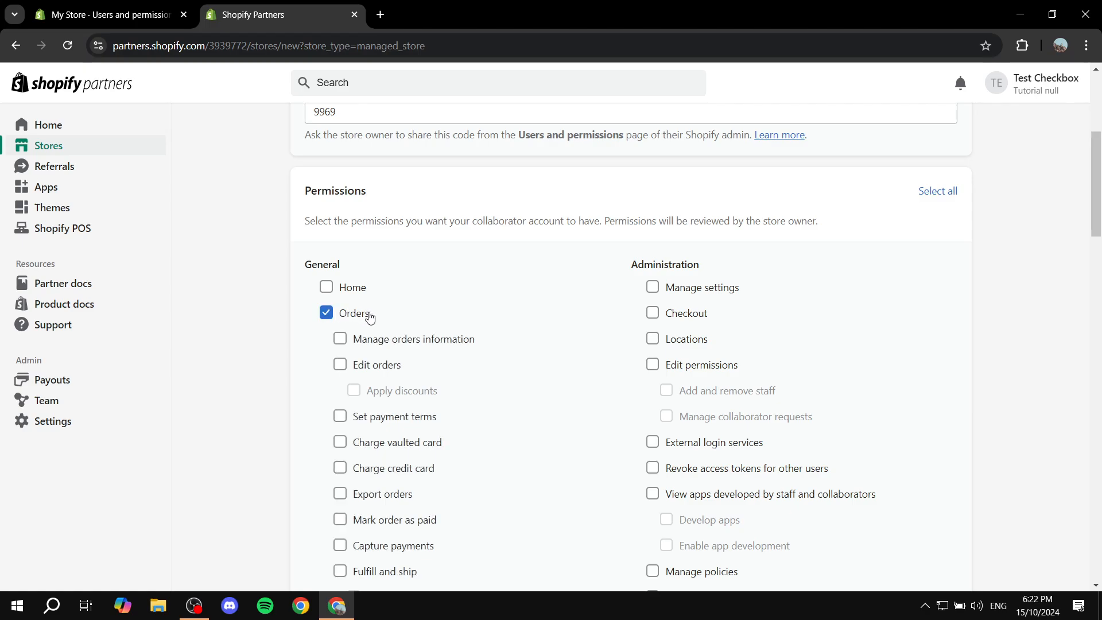
scroll(470, 300, "down", 2)
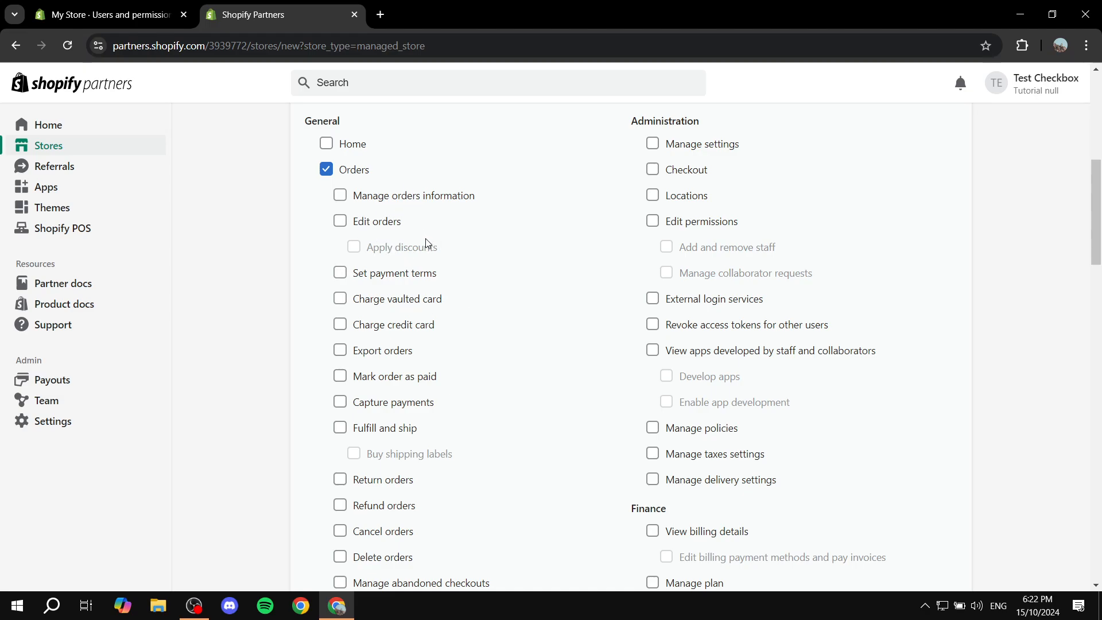
left_click(326, 168)
scroll(604, 278, "down", 12)
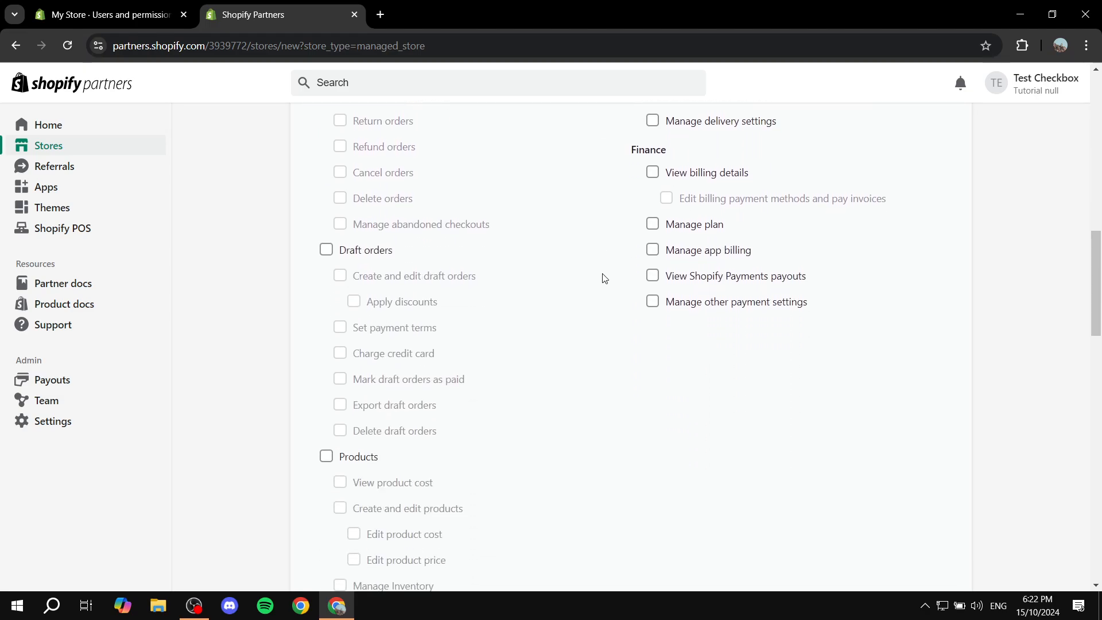
scroll(602, 282, "down", 6)
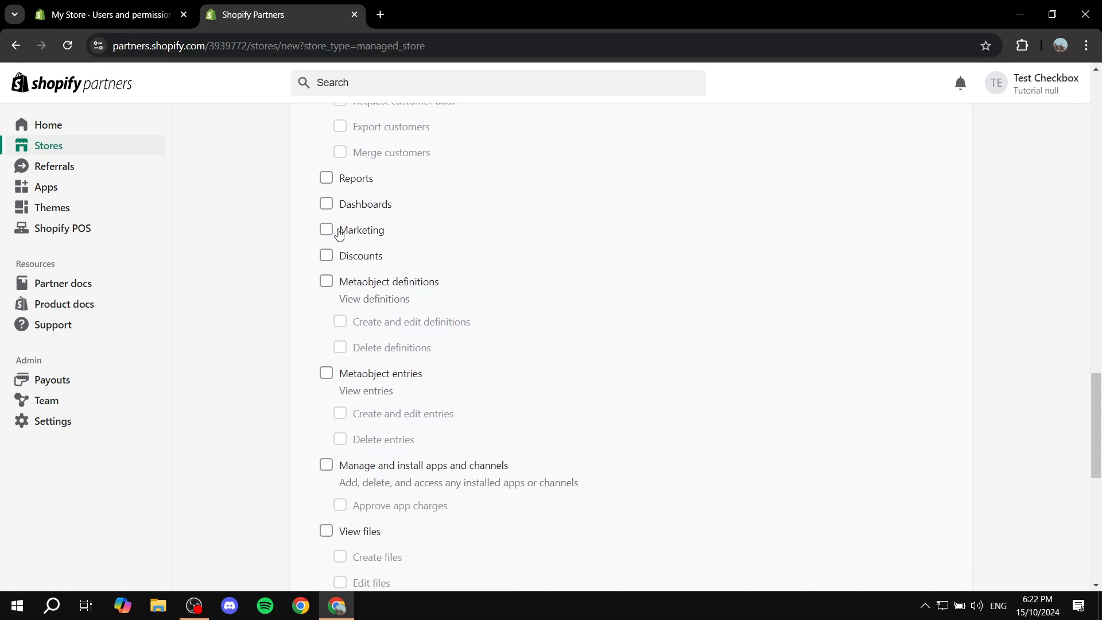
scroll(379, 242, "down", 1)
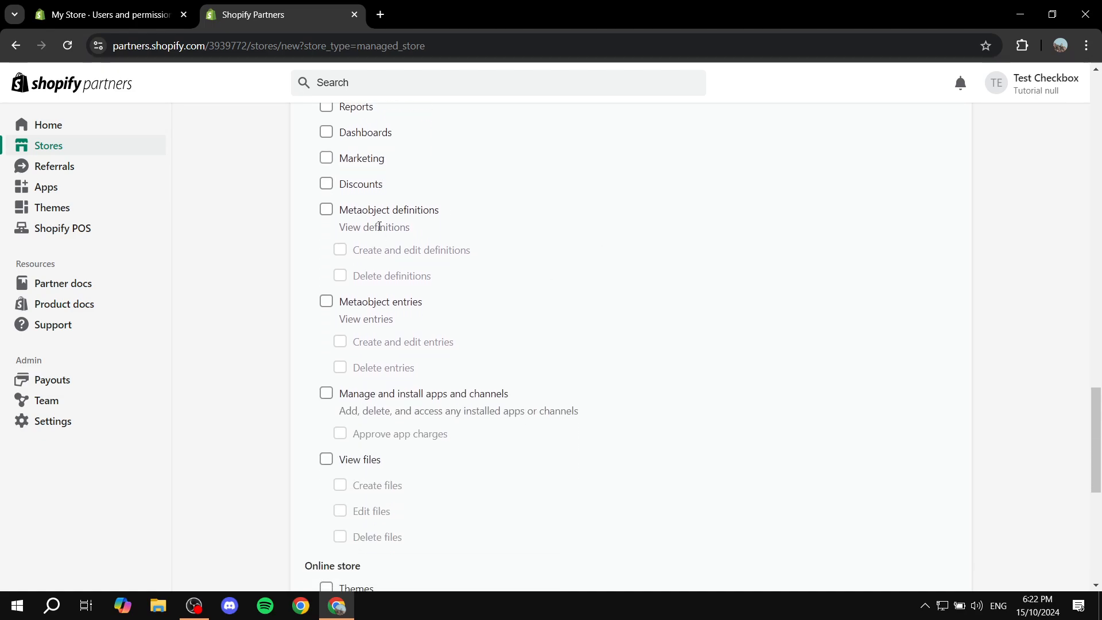
scroll(380, 227, "down", 4)
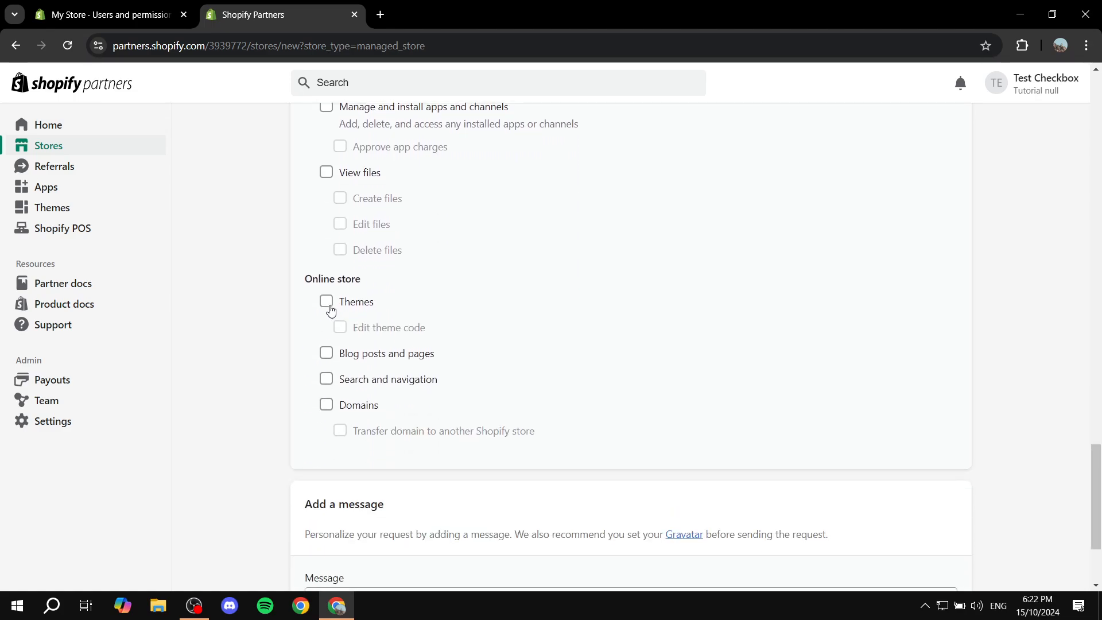
Under Online store, tick Themes, Edit theme code, Blog posts and pages, and Search and navigation.
left_click_drag(306, 279, 390, 277)
left_click(391, 277)
left_click_drag(305, 286, 398, 285)
left_click(399, 285)
left_click(335, 308)
left_click(342, 327)
left_click(326, 354)
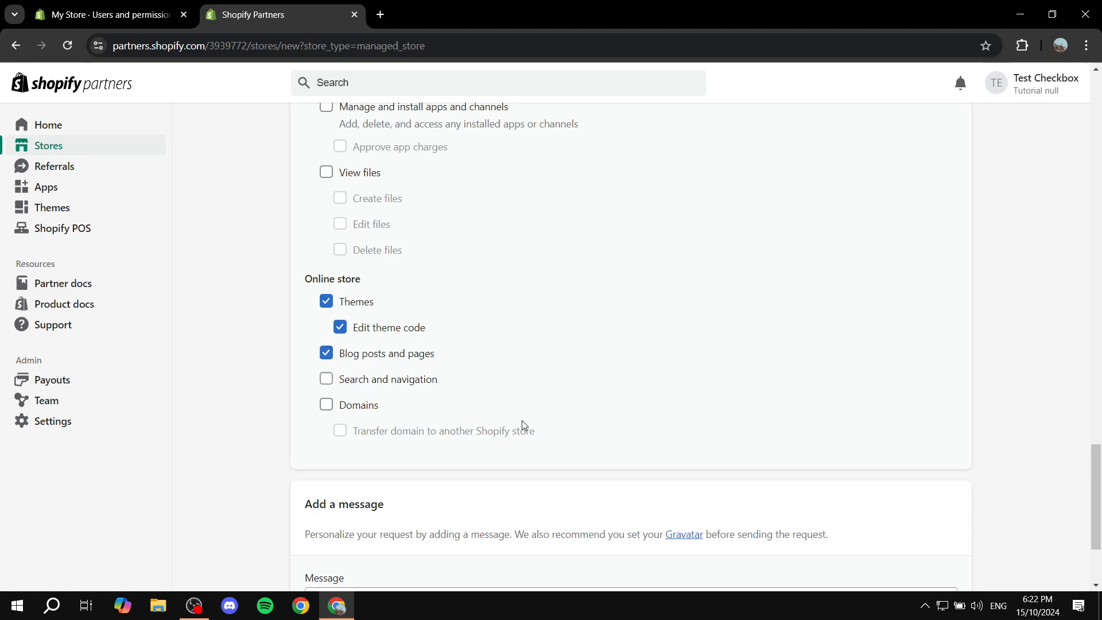
left_click(326, 380)
scroll(521, 386, "up", 10)
scroll(521, 386, "up", 10)
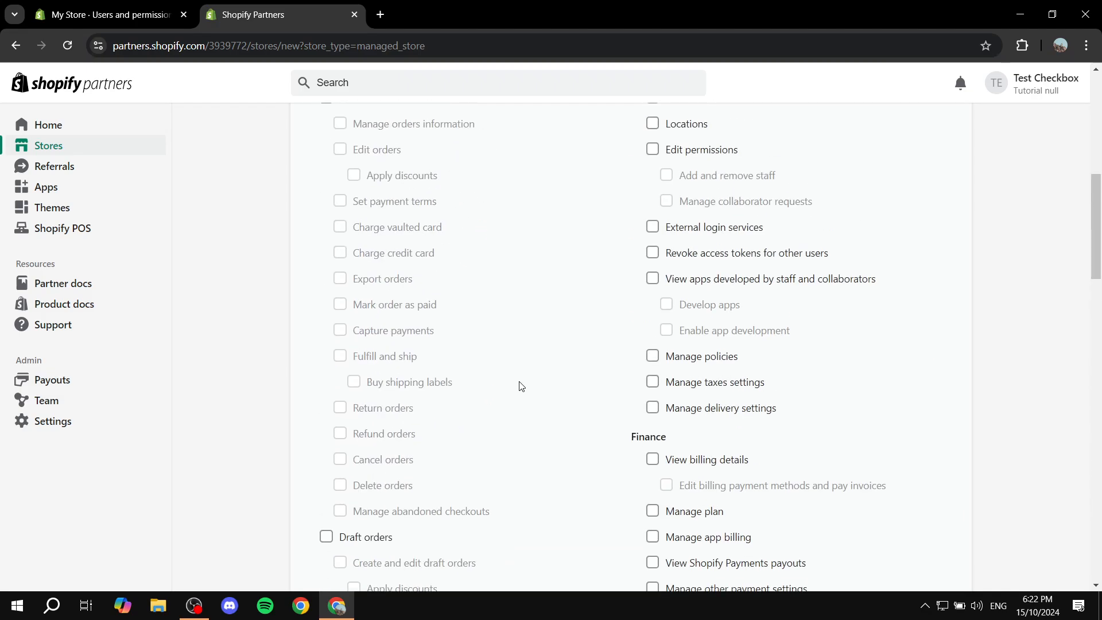
scroll(521, 386, "up", 8)
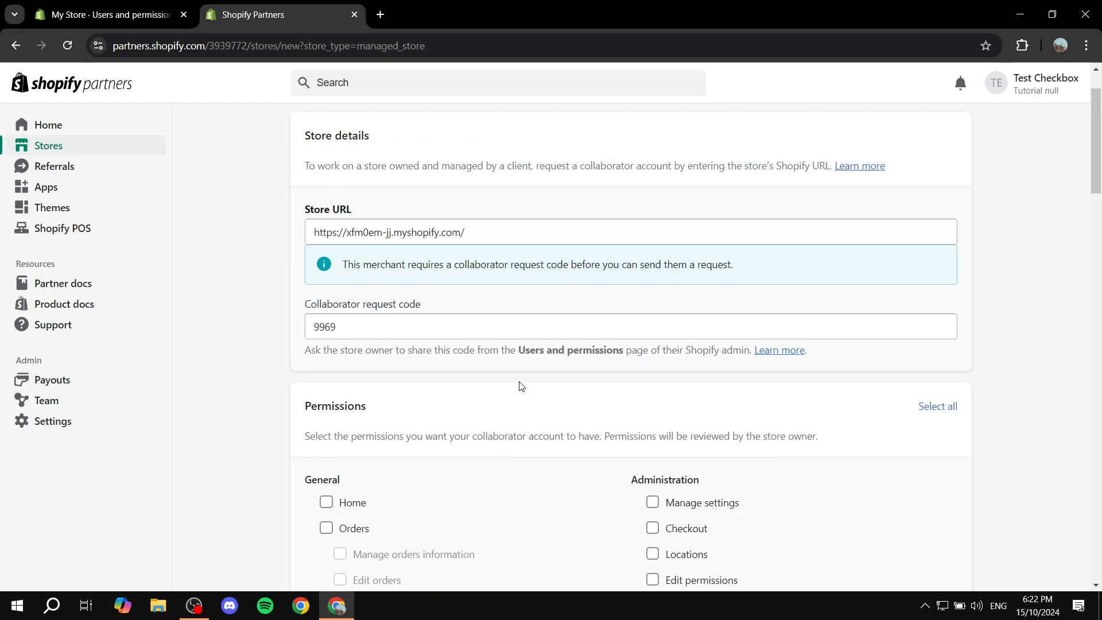
scroll(521, 386, "down", 20)
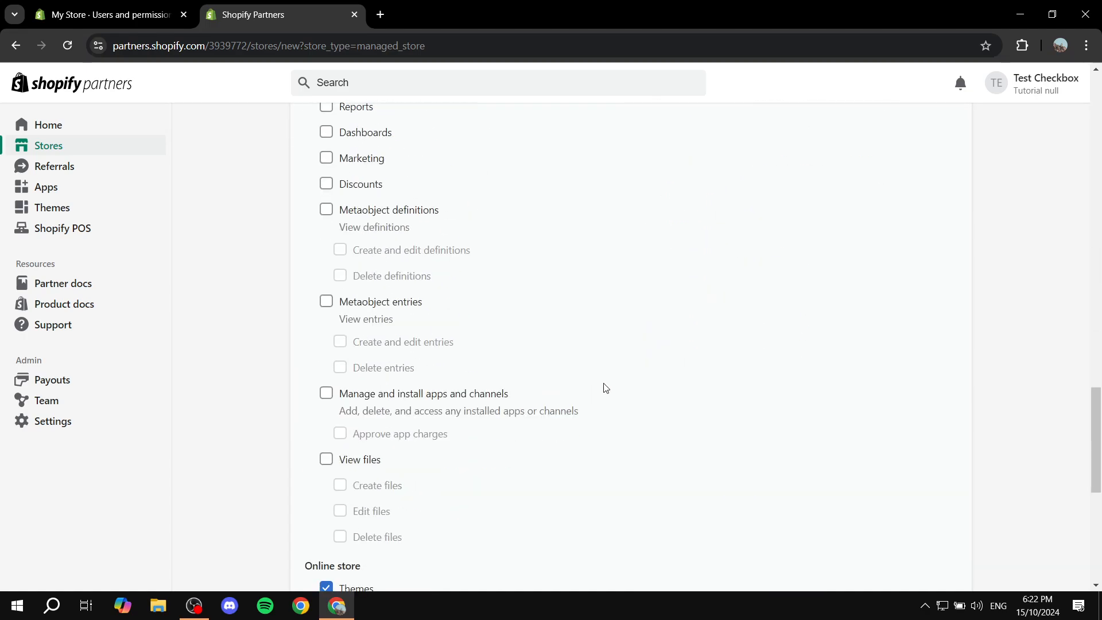
scroll(522, 381, "down", 4)
scroll(524, 319, "down", 4)
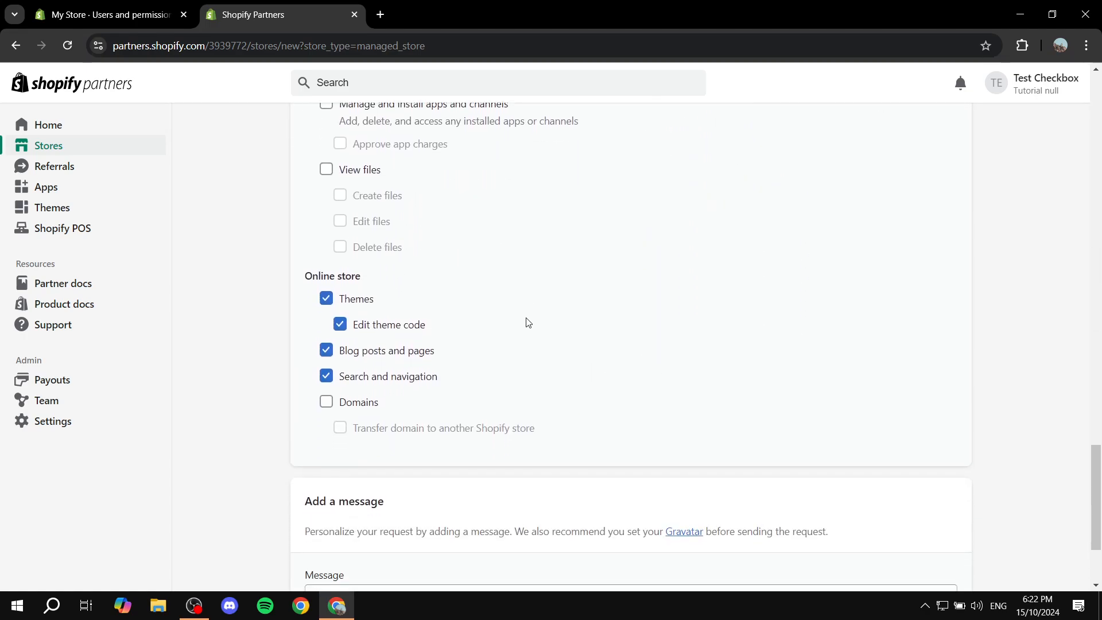
scroll(528, 323, "down", 1)
Enter the message 'Hi' and submit the request, which fails with an email-conflict error.
left_click(490, 482)
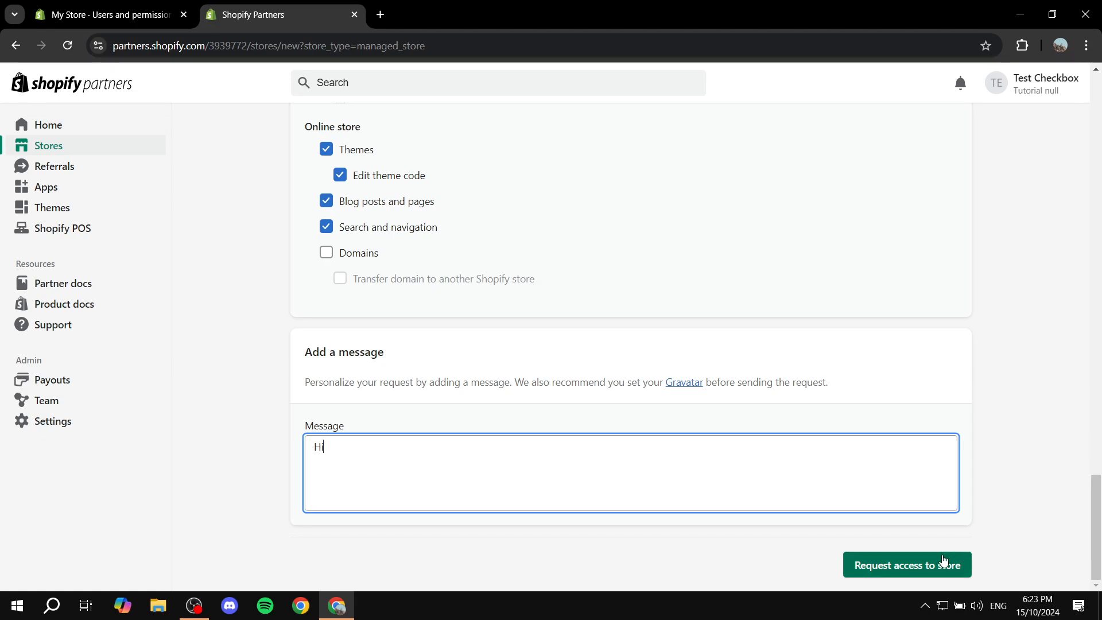
left_click(928, 566)
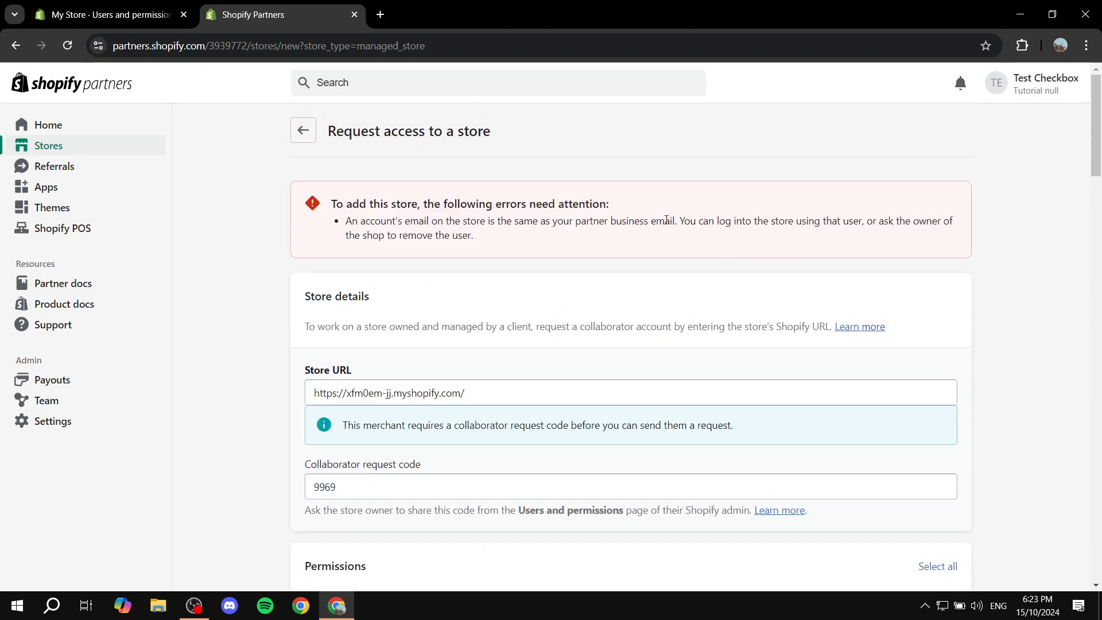
scroll(726, 206, "down", 2)
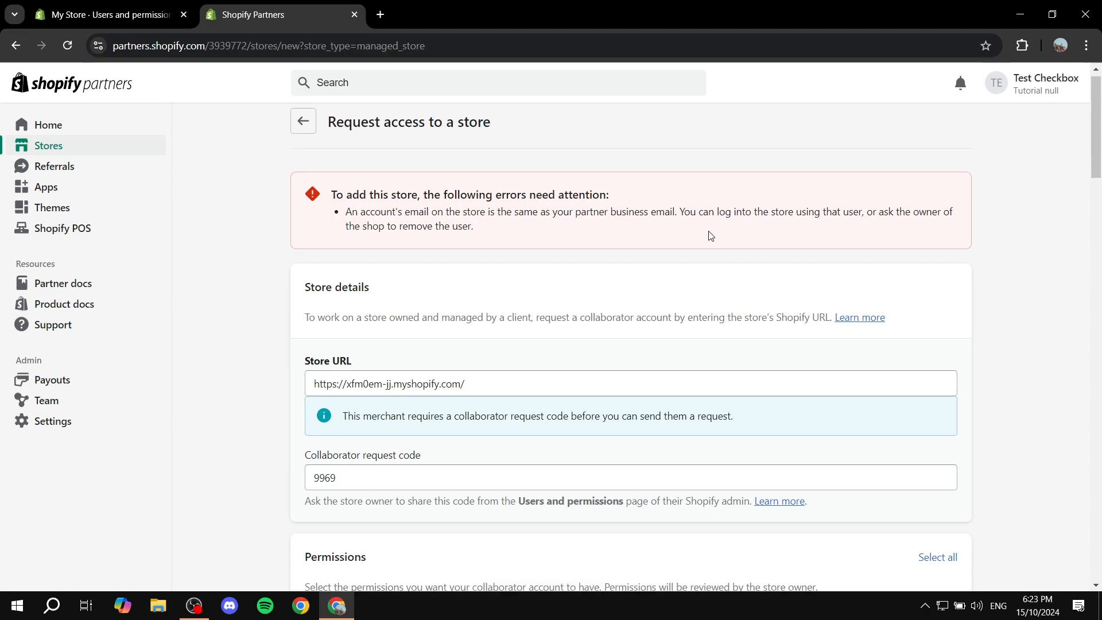
scroll(713, 194, "up", 1)
scroll(450, 234, "down", 2)
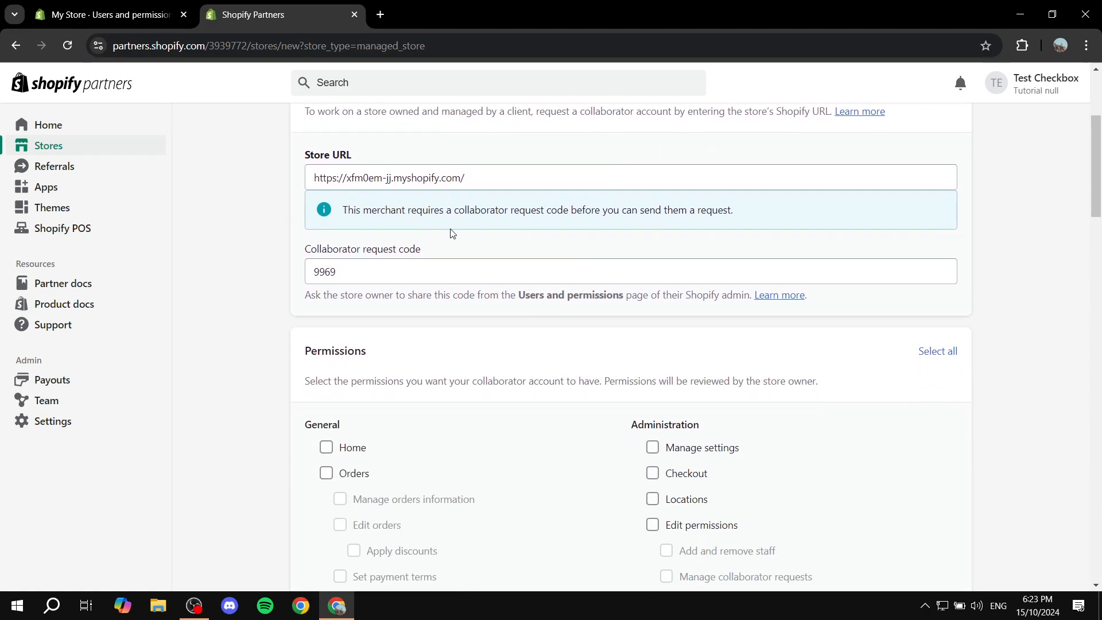
scroll(908, 195, "down", 9)
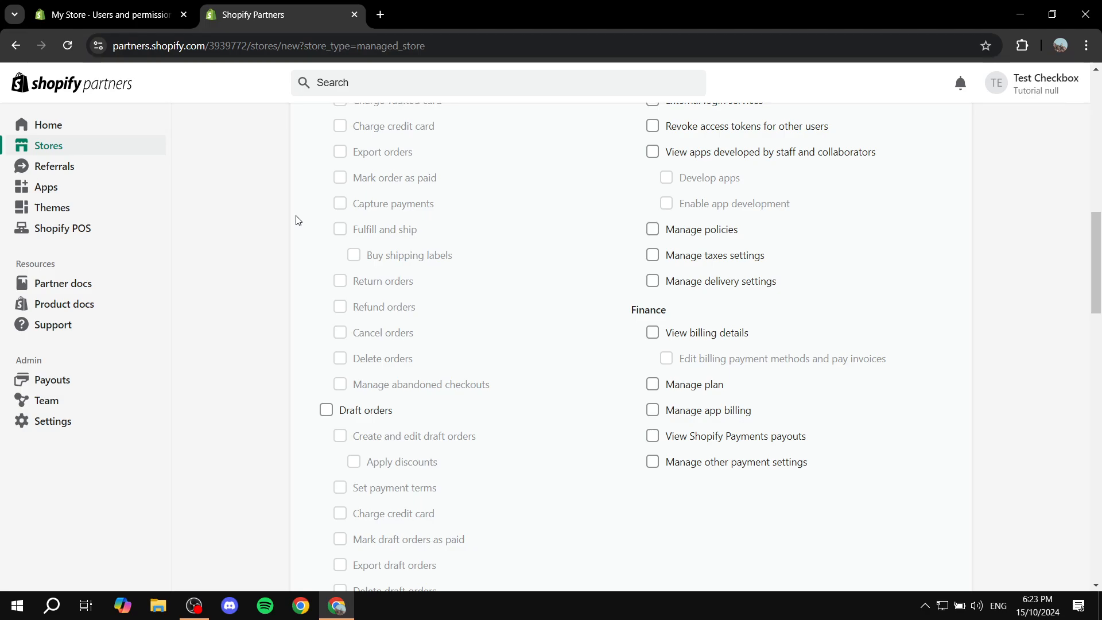
scroll(310, 221, "down", 20)
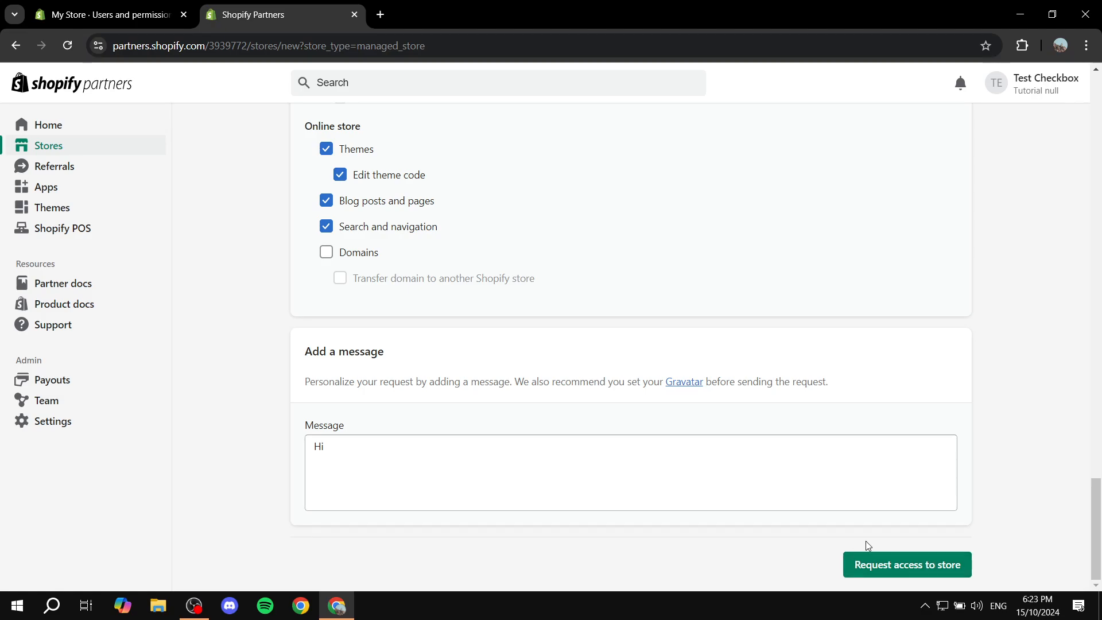
left_click(110, 5)
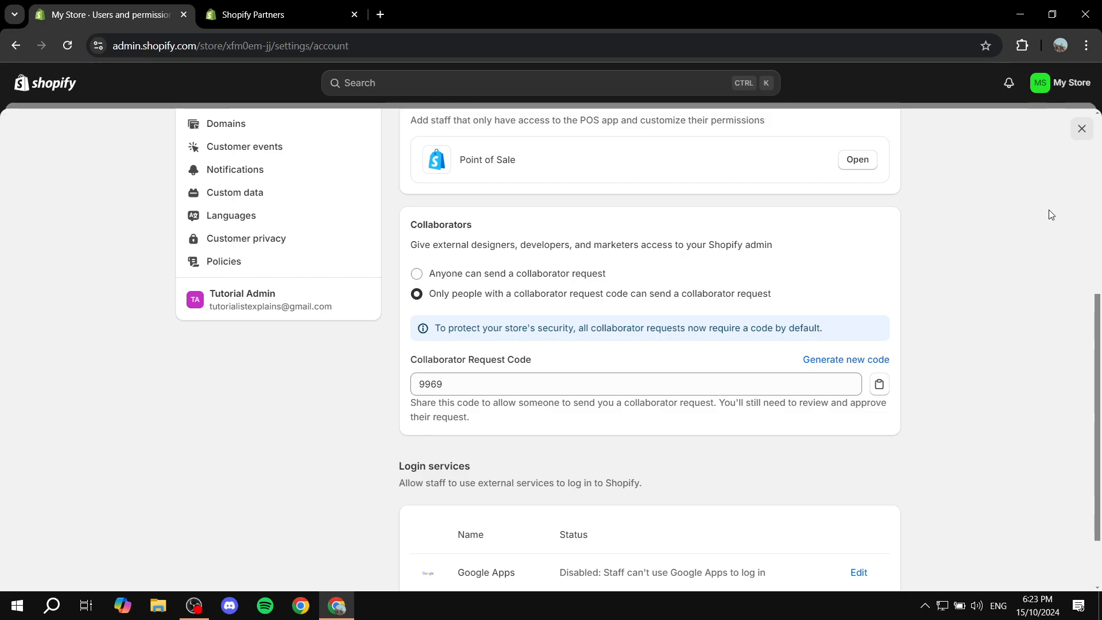
scroll(1063, 216, "down", 2)
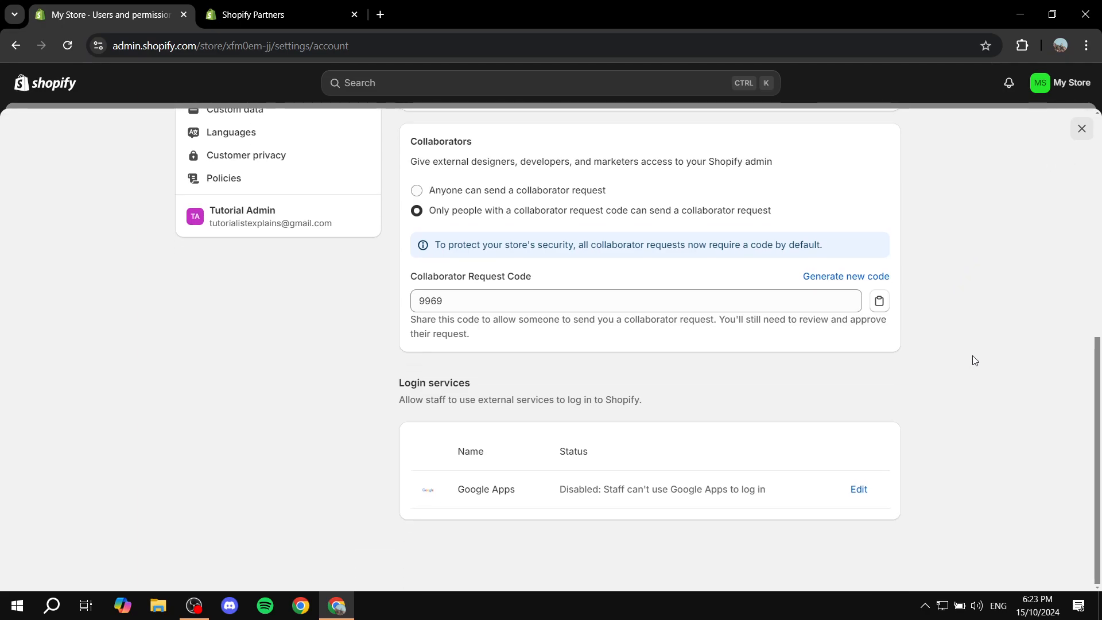
key("ctrl+Tab")
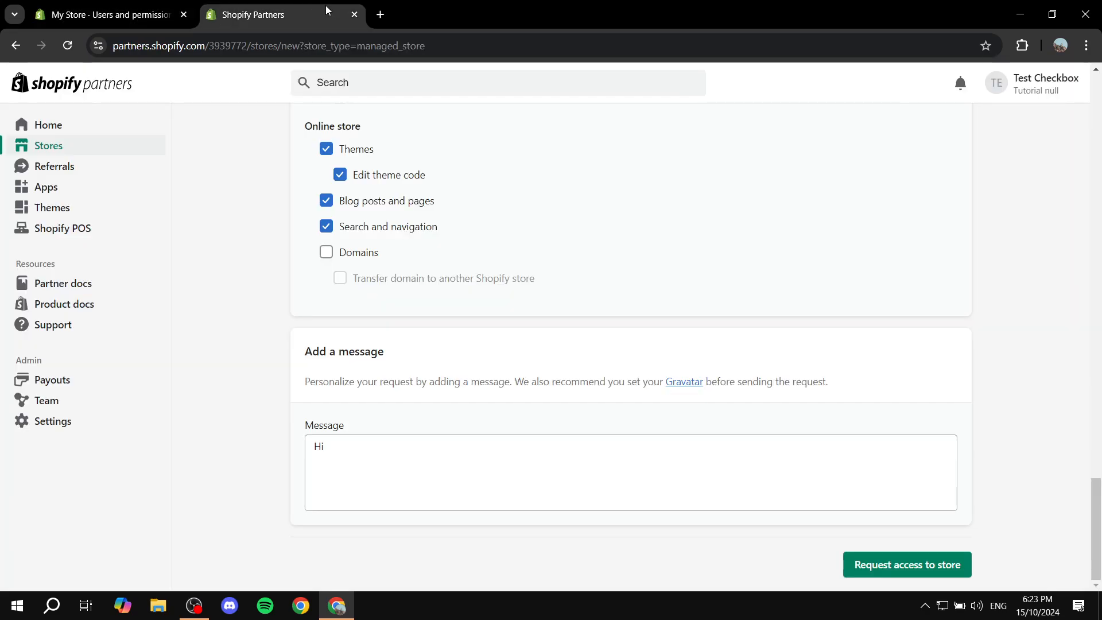
Untick Blog posts and pages and Search and navigation, keeping Themes and Edit theme code.
scroll(657, 398, "up", 8)
scroll(384, 291, "down", 5)
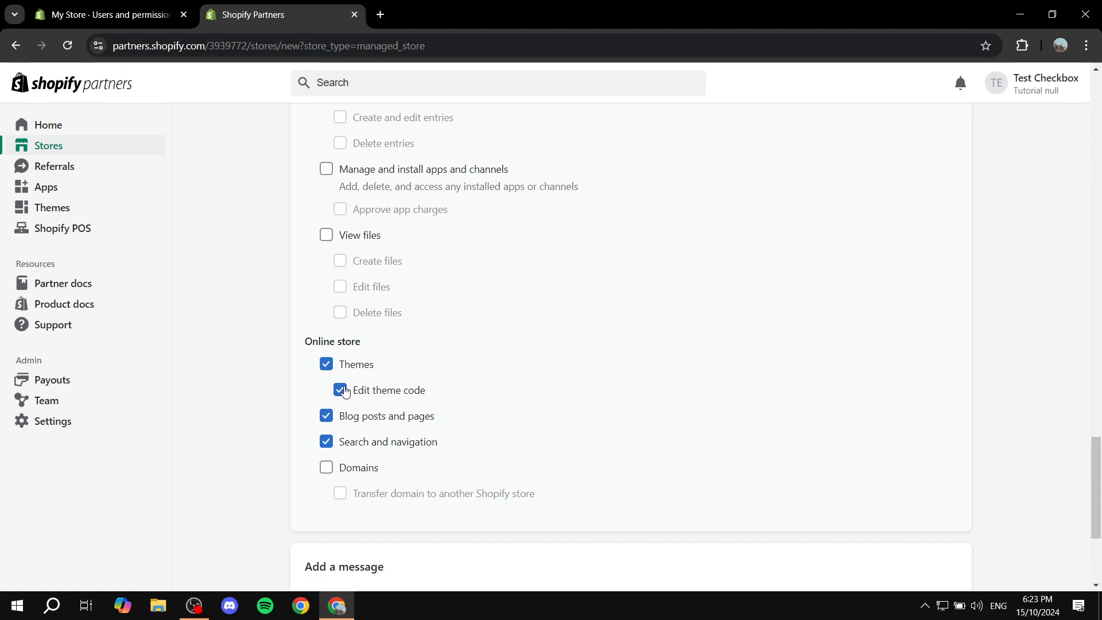
left_click(326, 415)
left_click(326, 442)
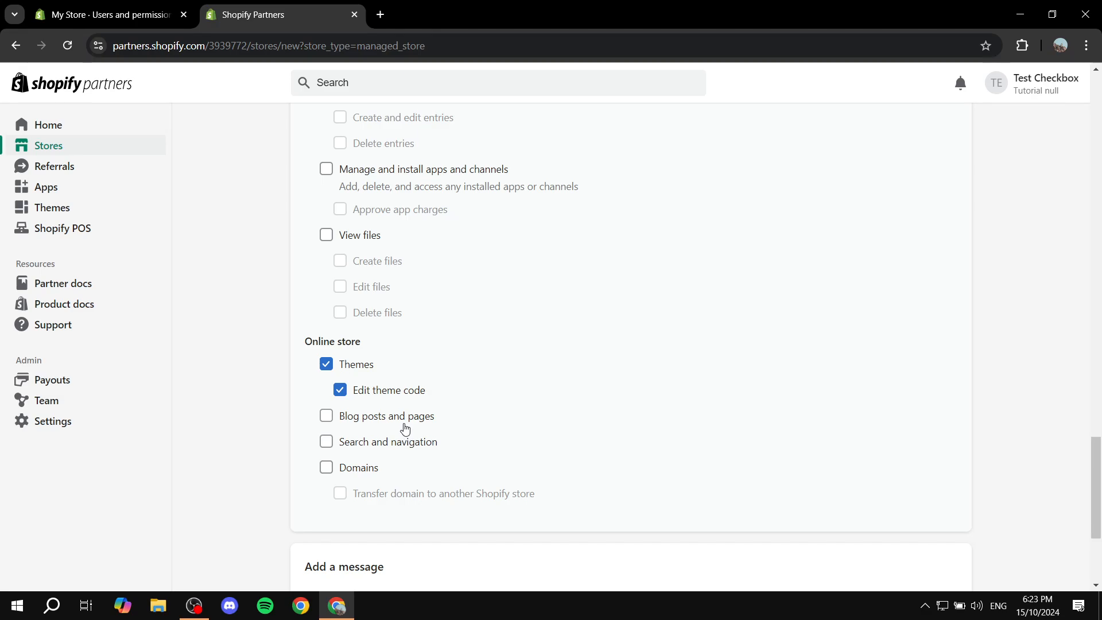
scroll(234, 442, "up", 20)
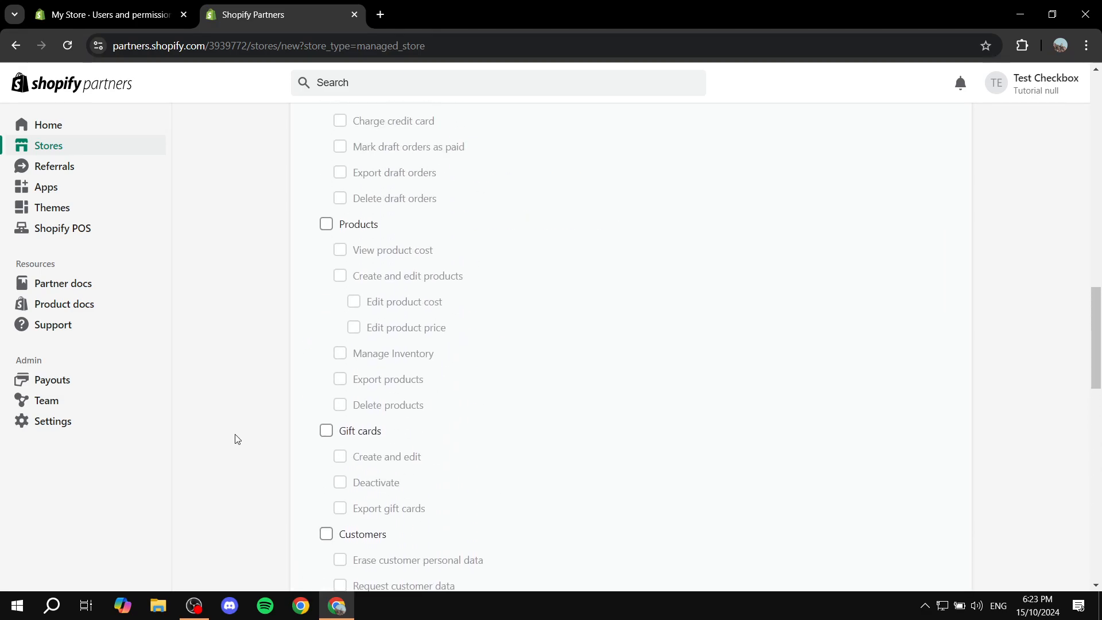
scroll(261, 412, "up", 10)
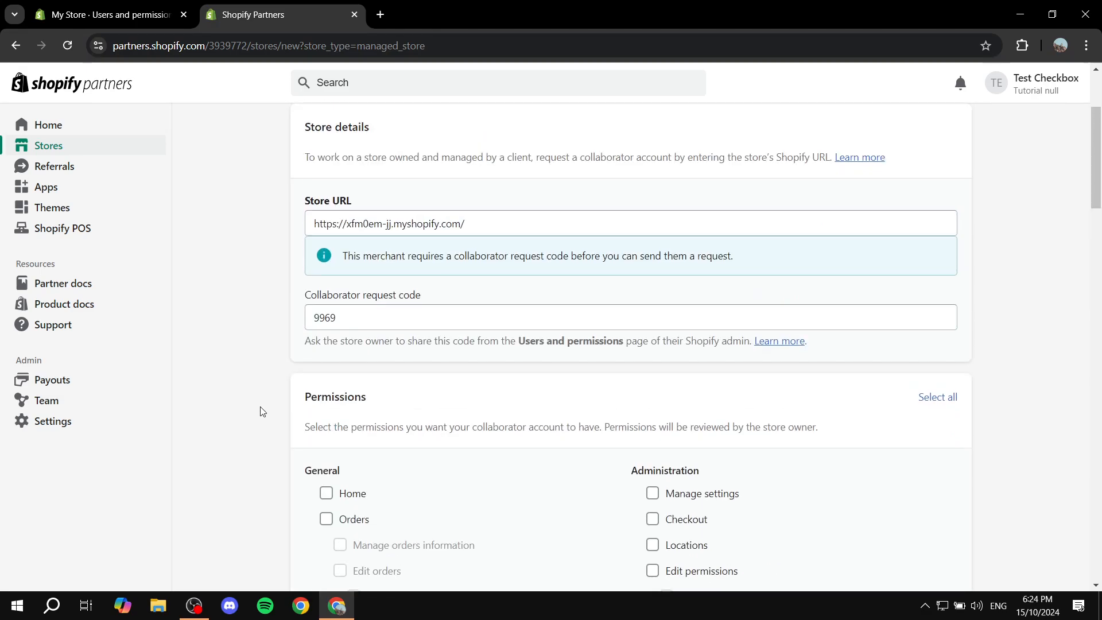